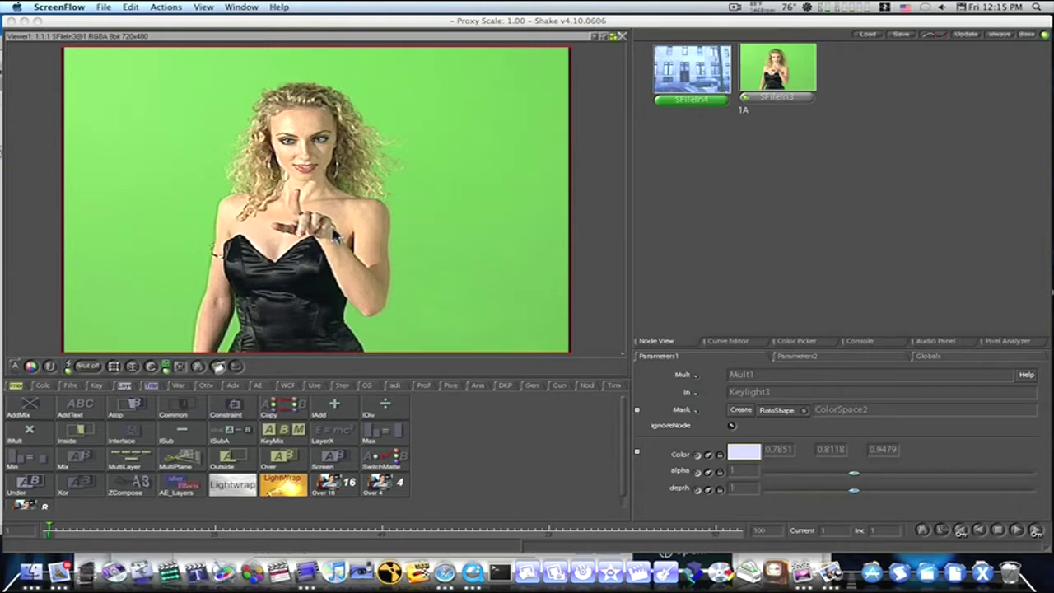
- Examine the woman's shoulder, hair and hand edges against the green screen up close
click(334, 232)
scroll(415, 232, up, 5)
scroll(353, 285, up, 4)
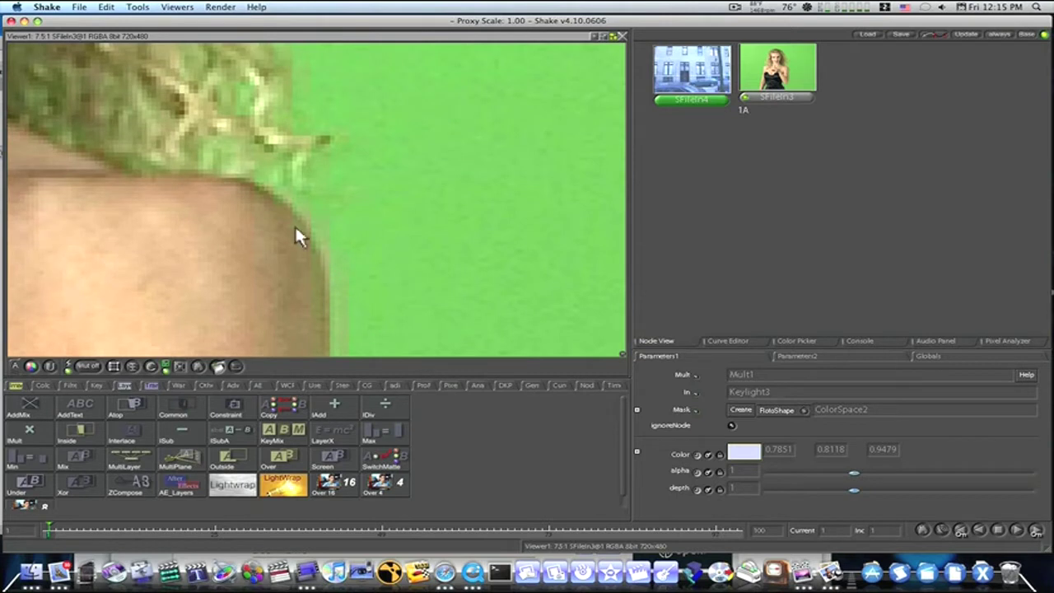
scroll(298, 233, up, 5)
scroll(197, 138, up, 1)
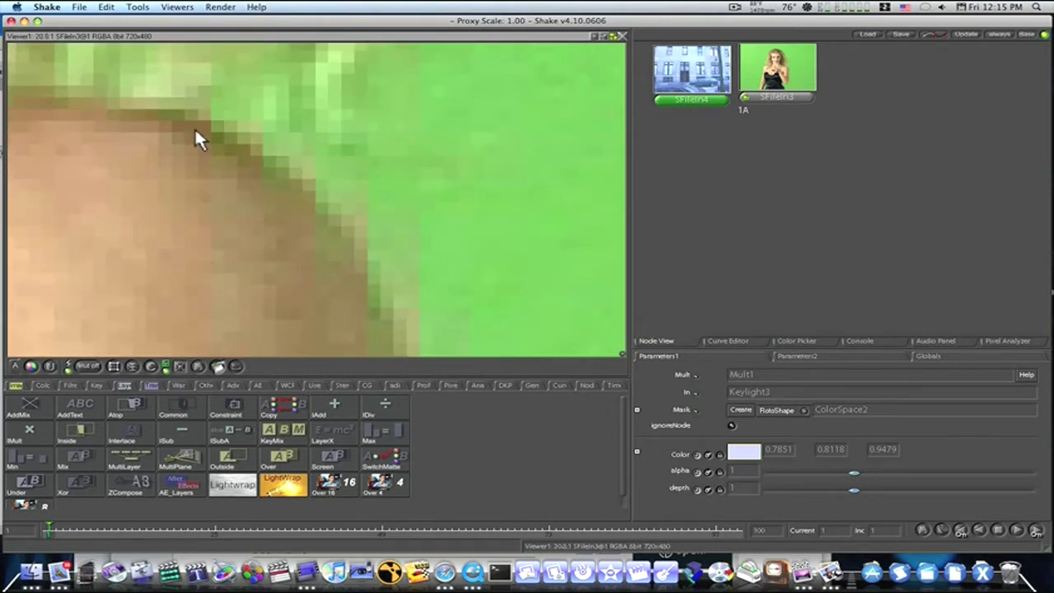
scroll(354, 247, down, 3)
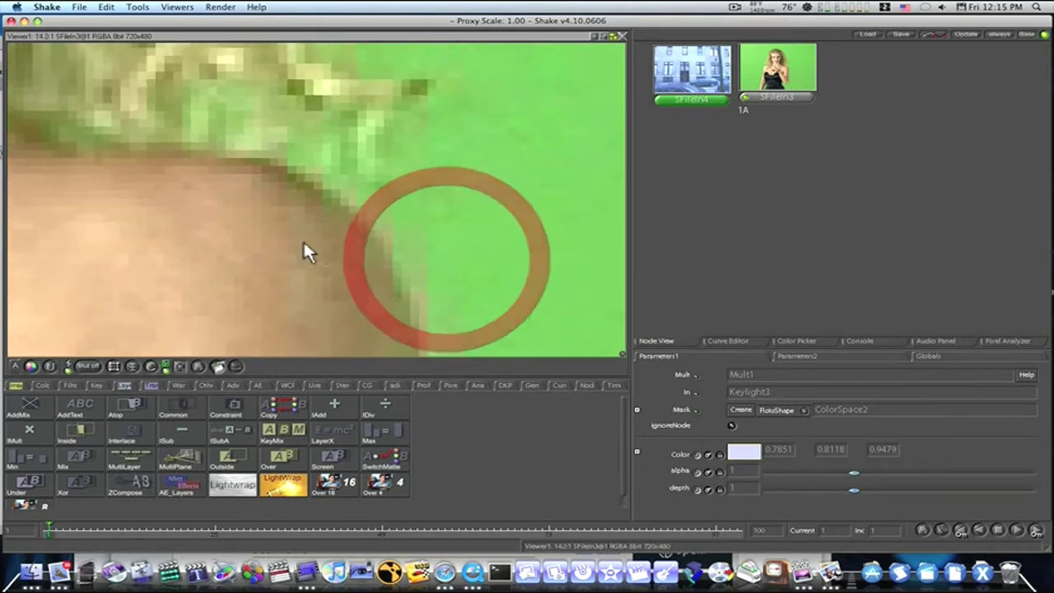
scroll(350, 258, down, 8)
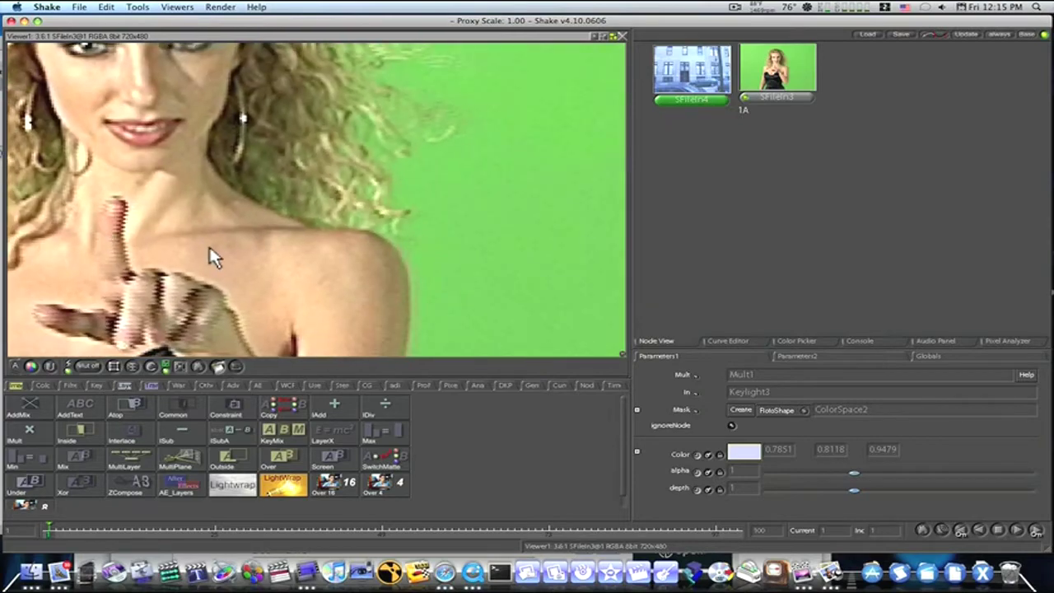
scroll(258, 254, up, 3)
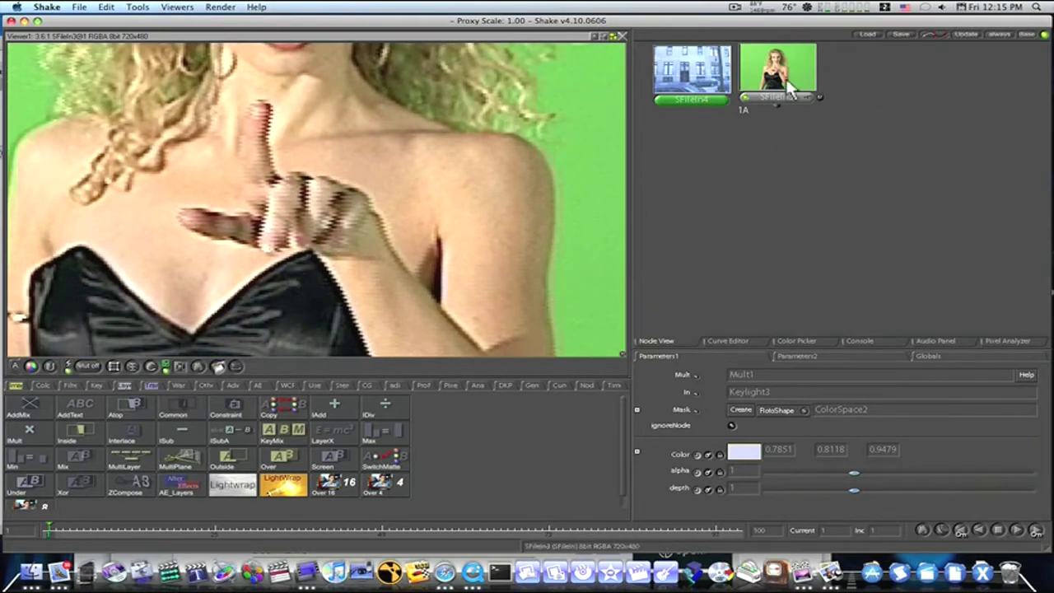
- Add a DeInterlace node after the green-screen clip SFileIn3
click(778, 78)
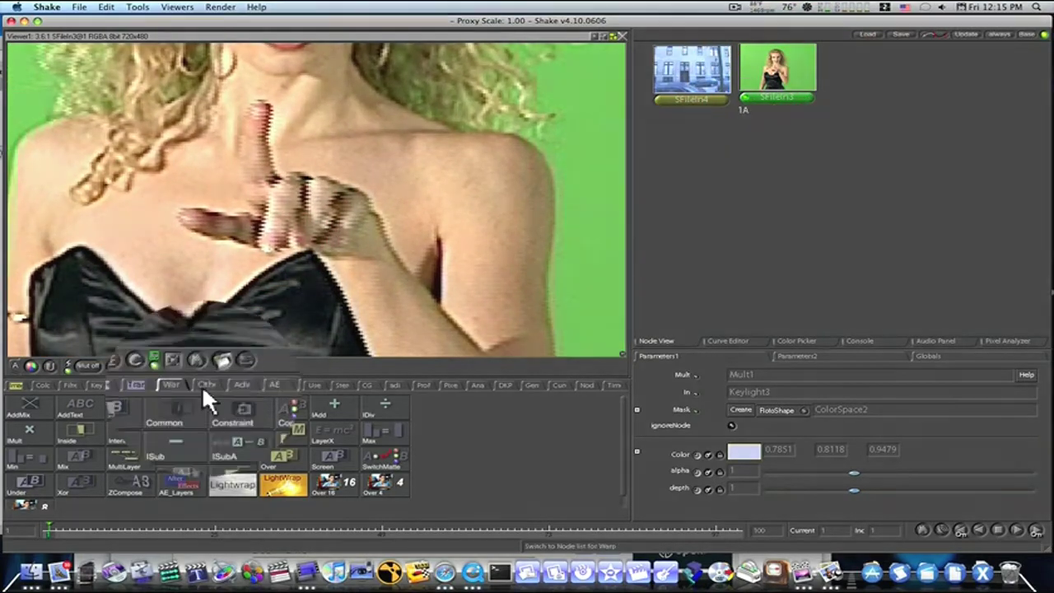
click(206, 384)
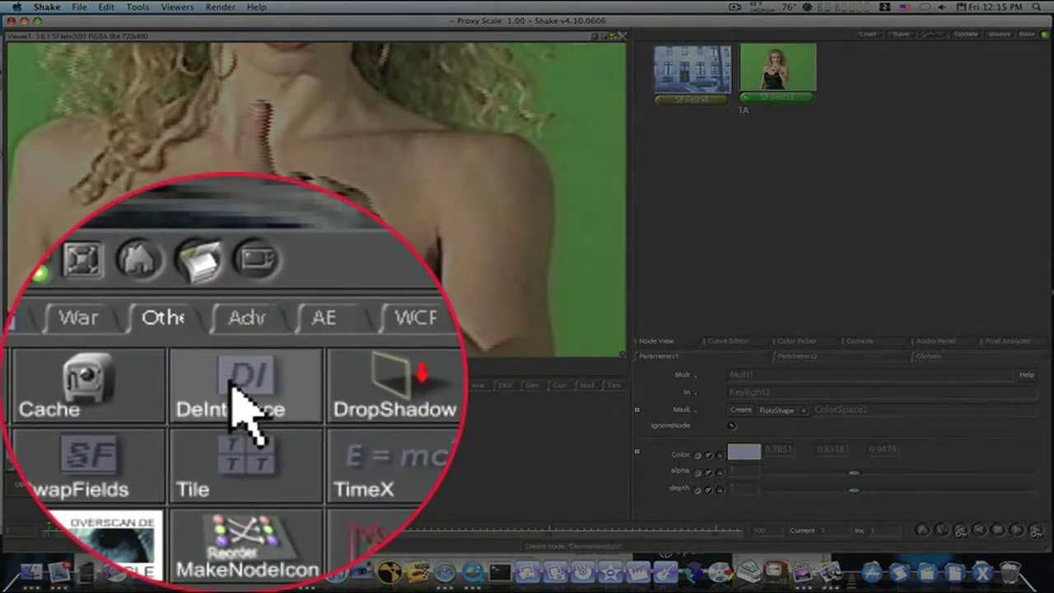
click(228, 405)
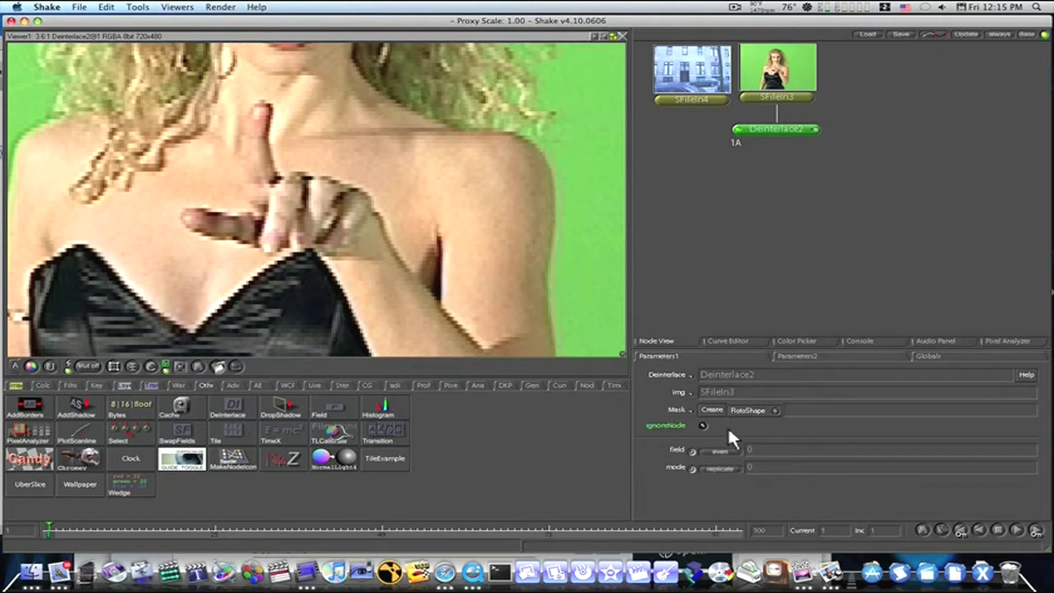
- Try the DeInterlace node's interpolate and blur modes, returning it to replicate
click(724, 387)
click(724, 387)
click(724, 387)
click(725, 387)
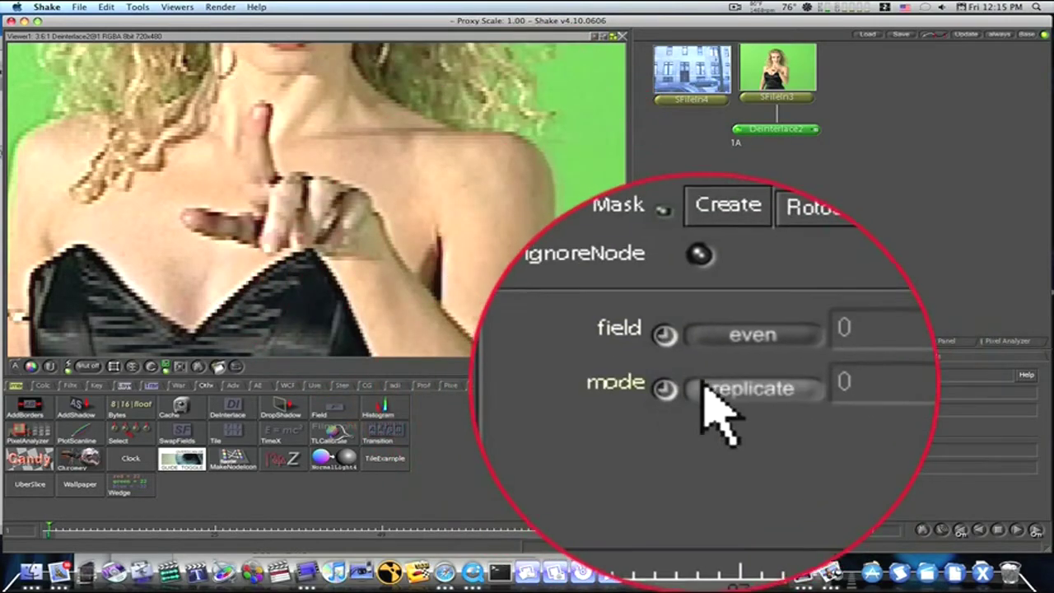
click(704, 390)
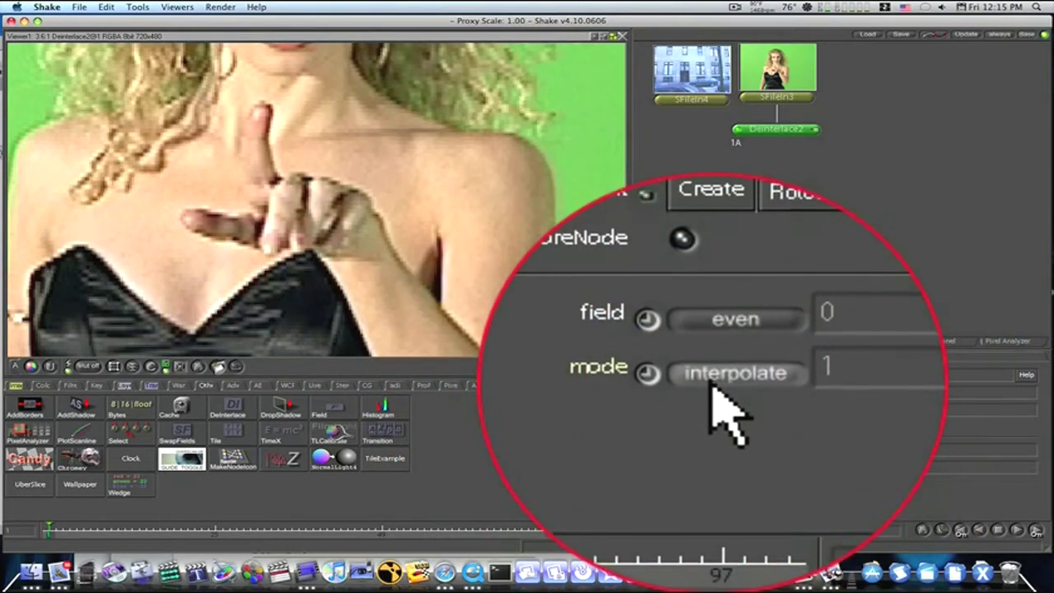
click(713, 383)
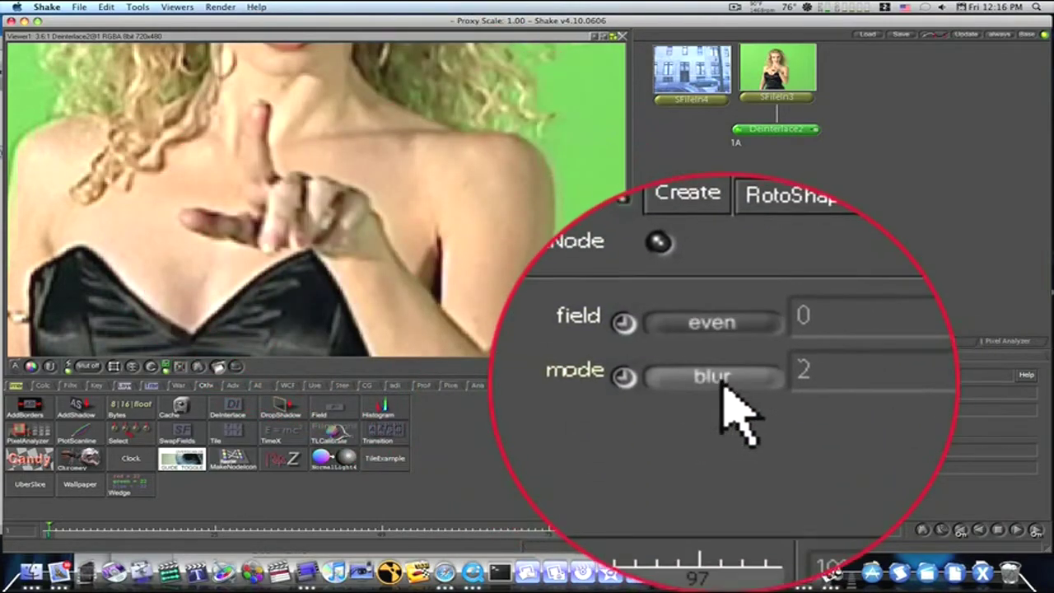
click(721, 467)
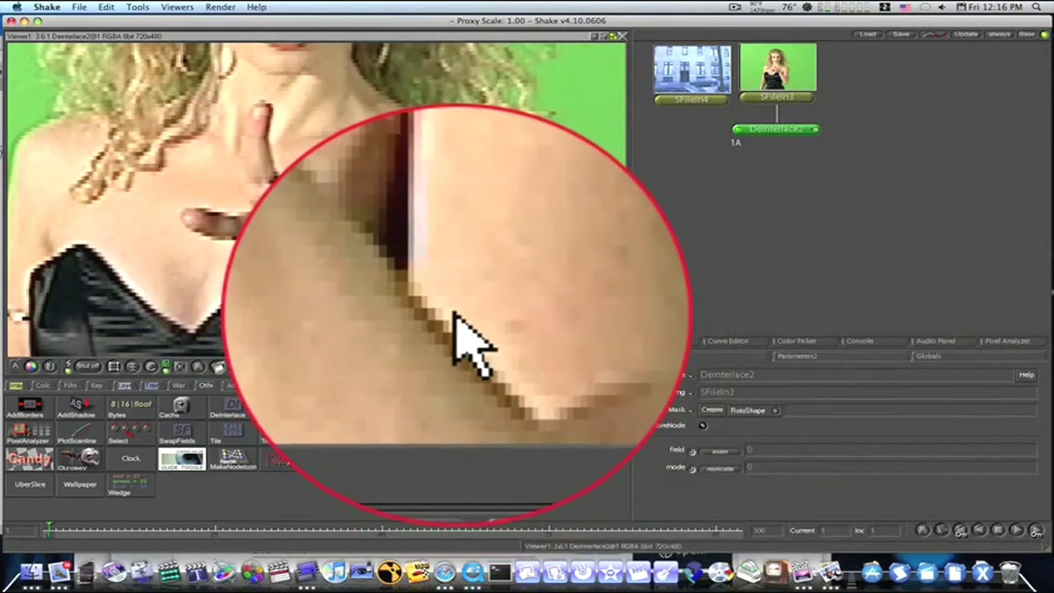
- Set the DeInterlace mode to blur after comparing the arm's edge with replicate and interpolate
scroll(447, 341, up, 5)
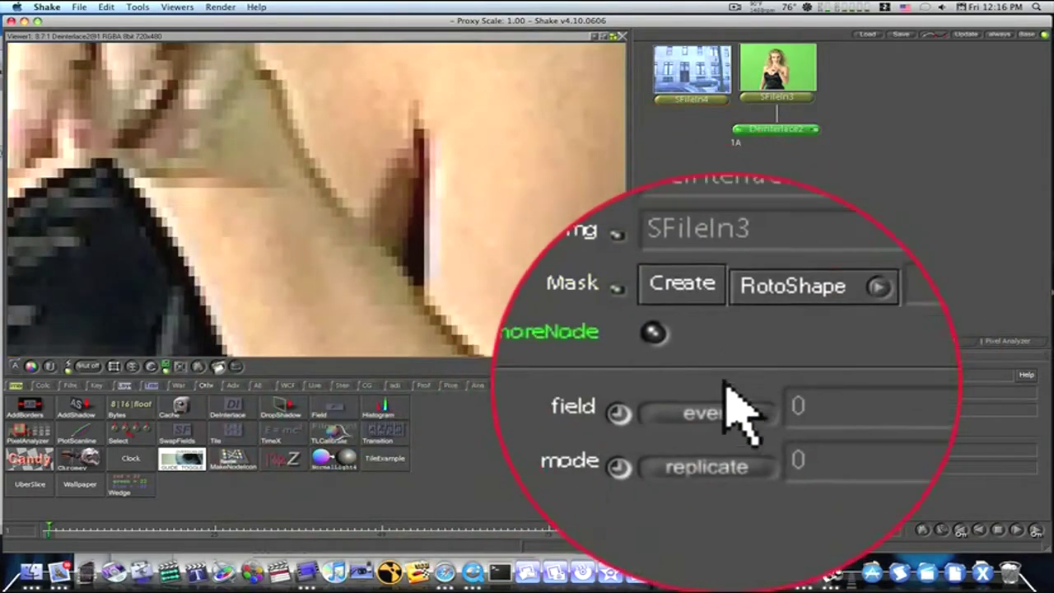
click(706, 467)
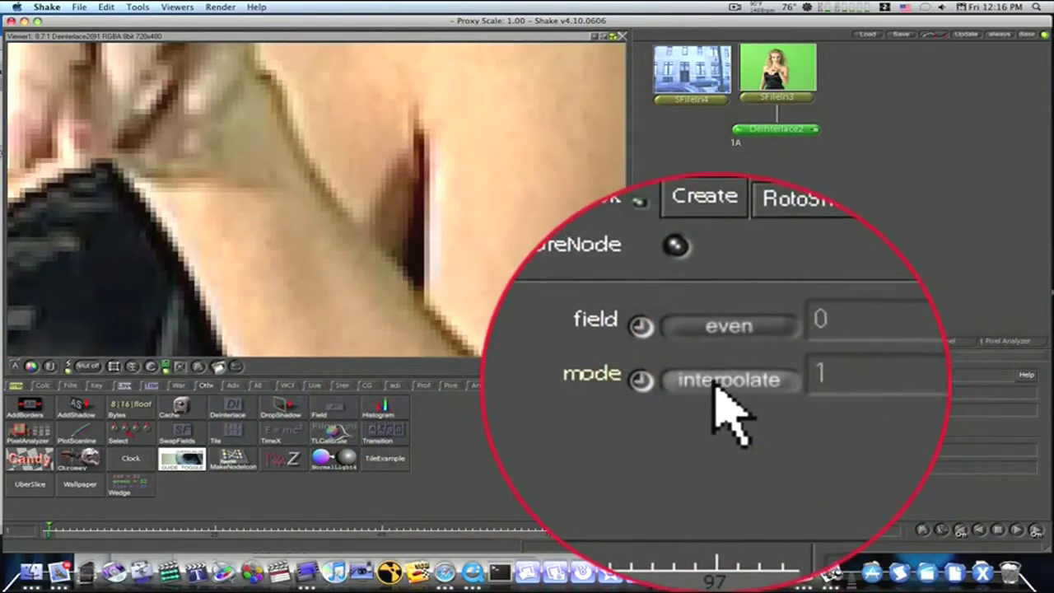
click(706, 467)
scroll(340, 256, down, 5)
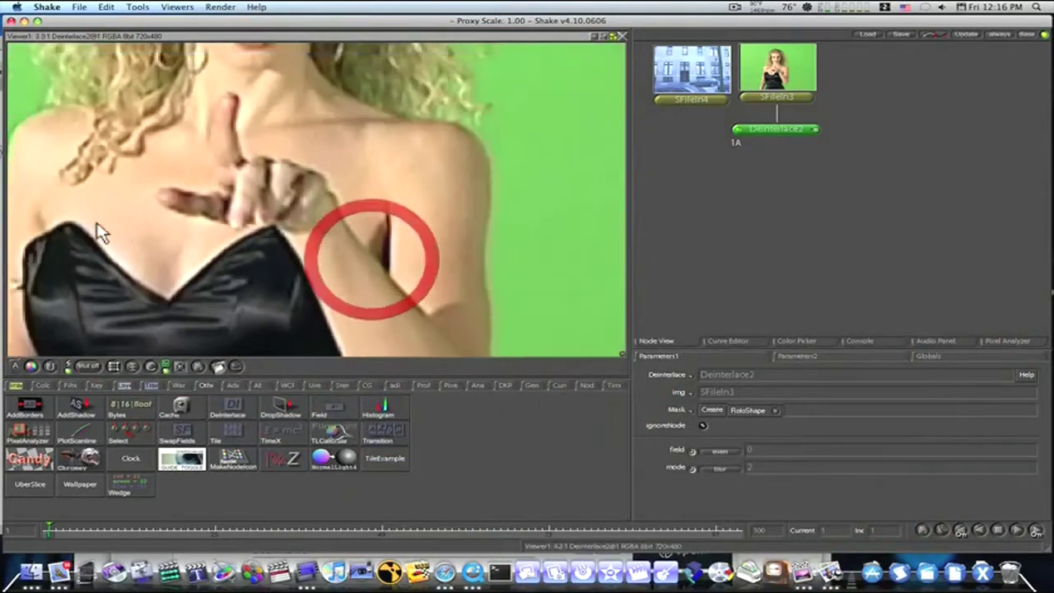
scroll(99, 233, down, 3)
drag(393, 299, 325, 260)
scroll(442, 275, down, 2)
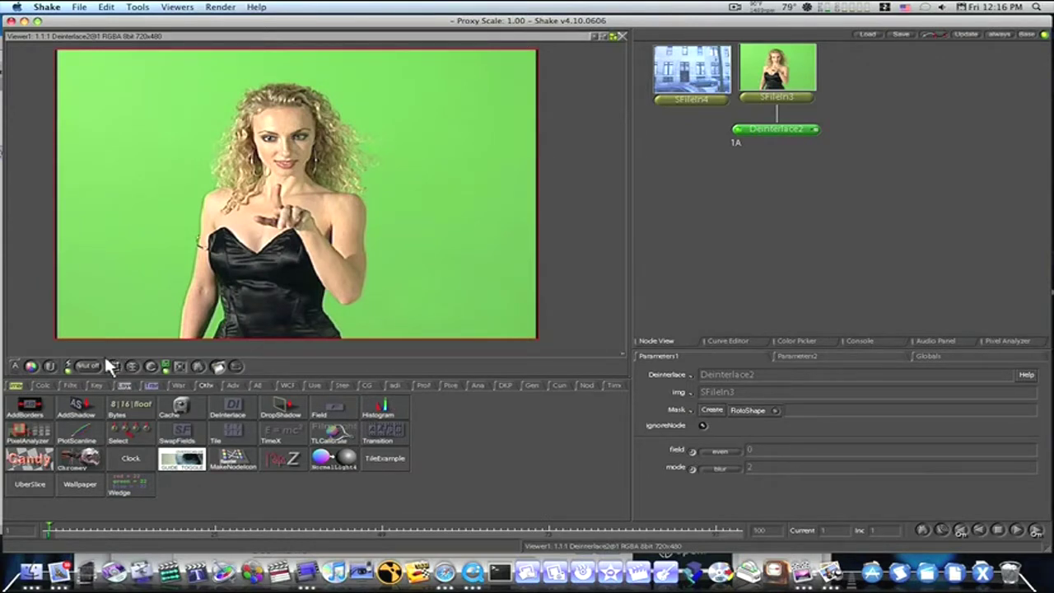
- Add a ColorSpace node after the DeInterlace node
click(49, 383)
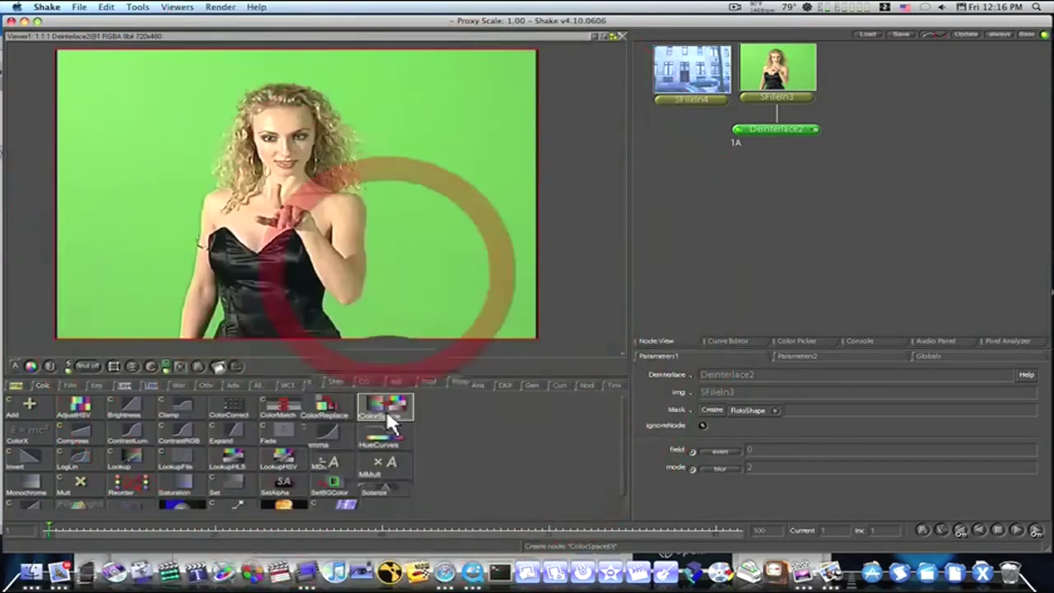
click(386, 407)
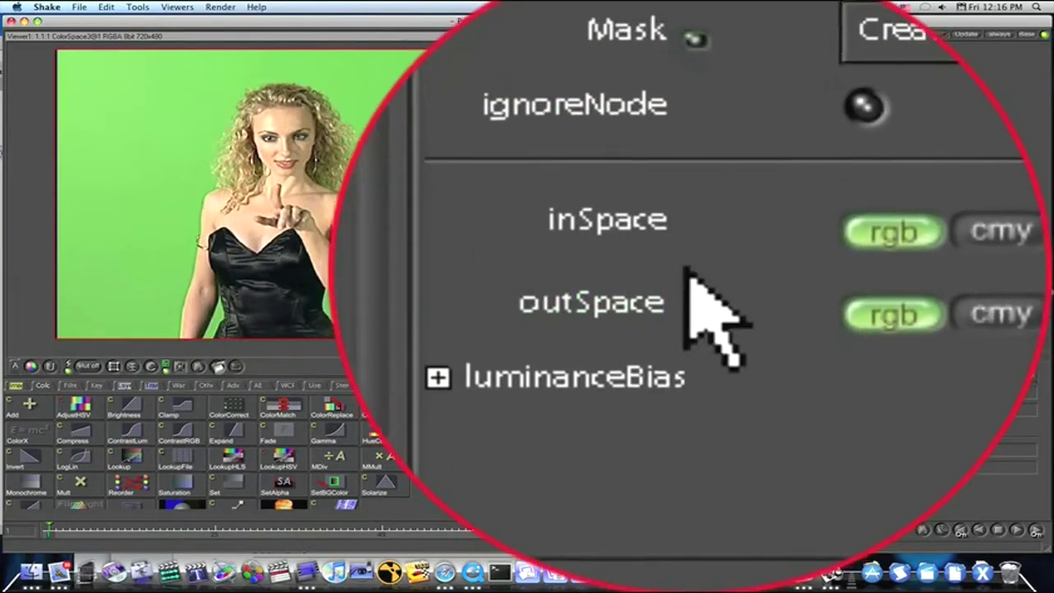
click(659, 239)
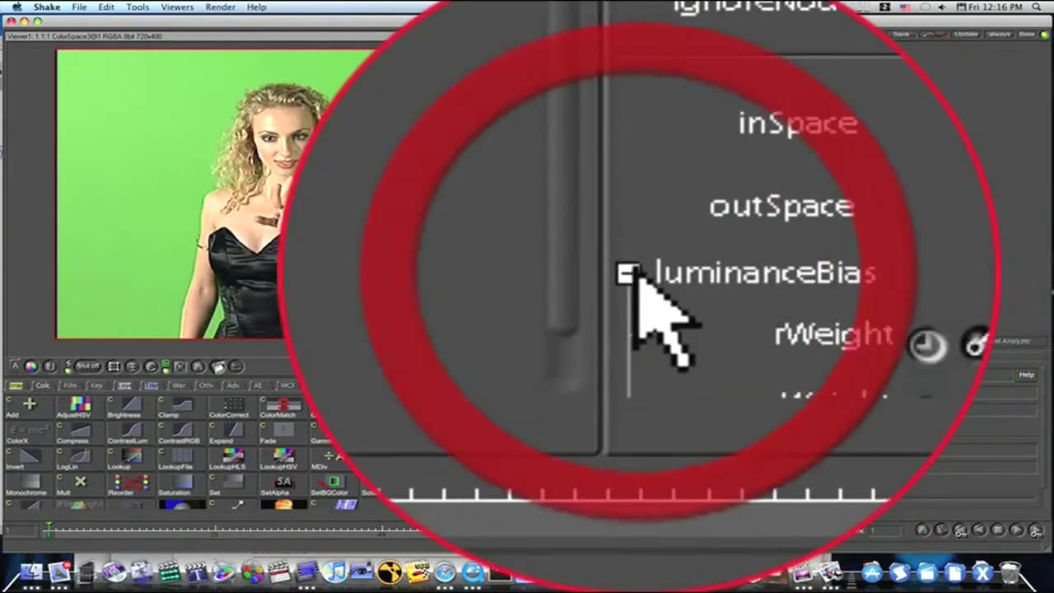
click(636, 480)
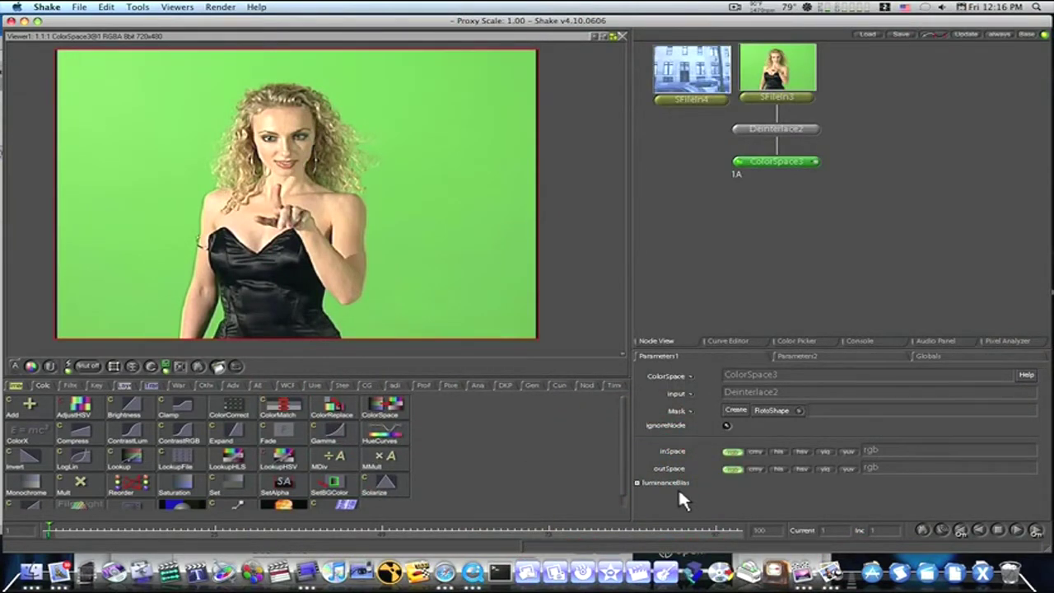
click(849, 451)
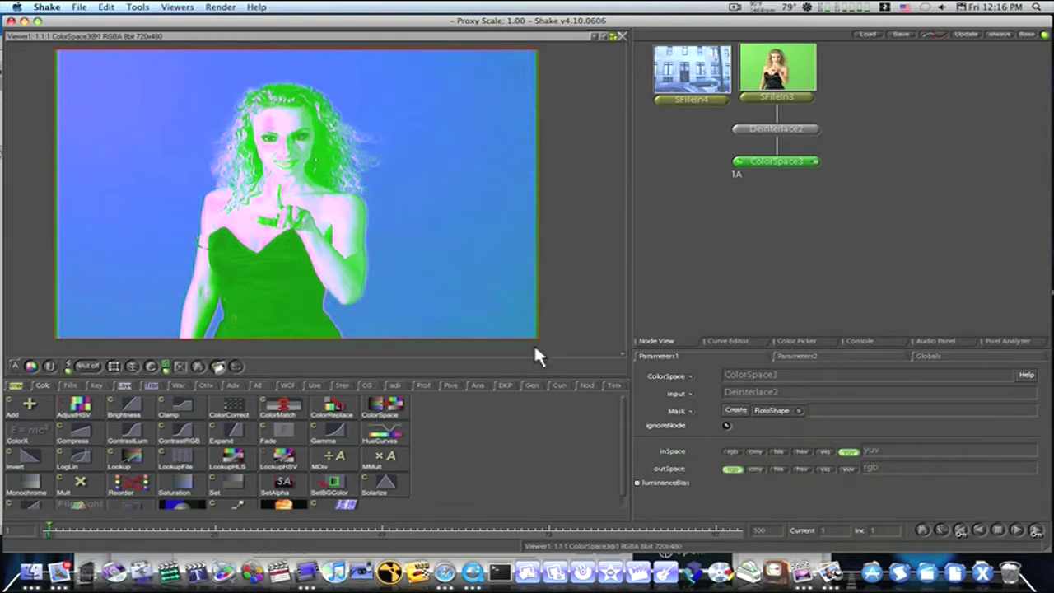
click(732, 451)
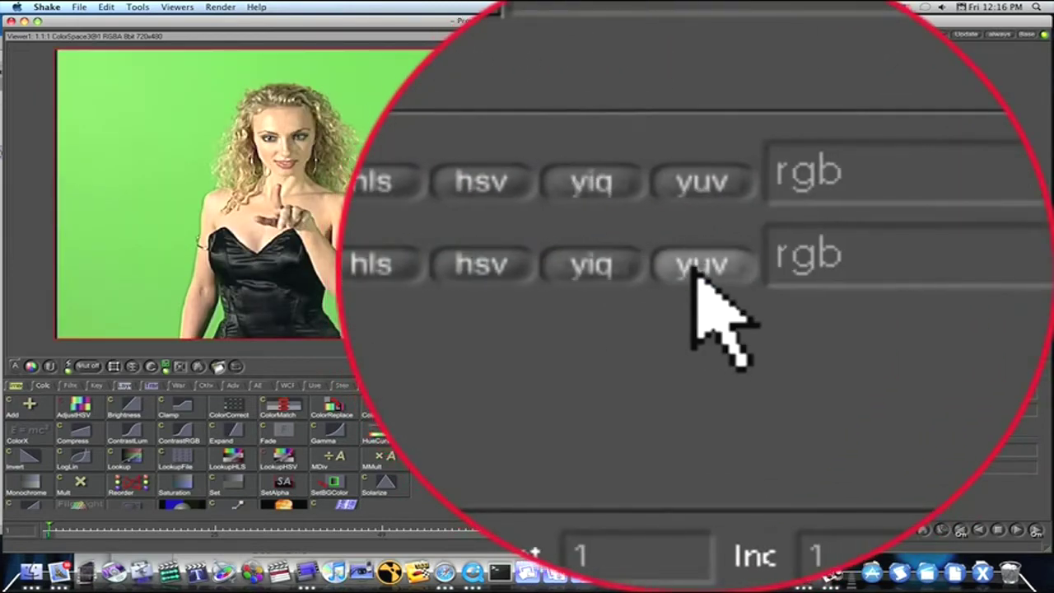
- Set the ColorSpace node's outSpace to yuv and nudge the node slightly lower in the tree
click(849, 468)
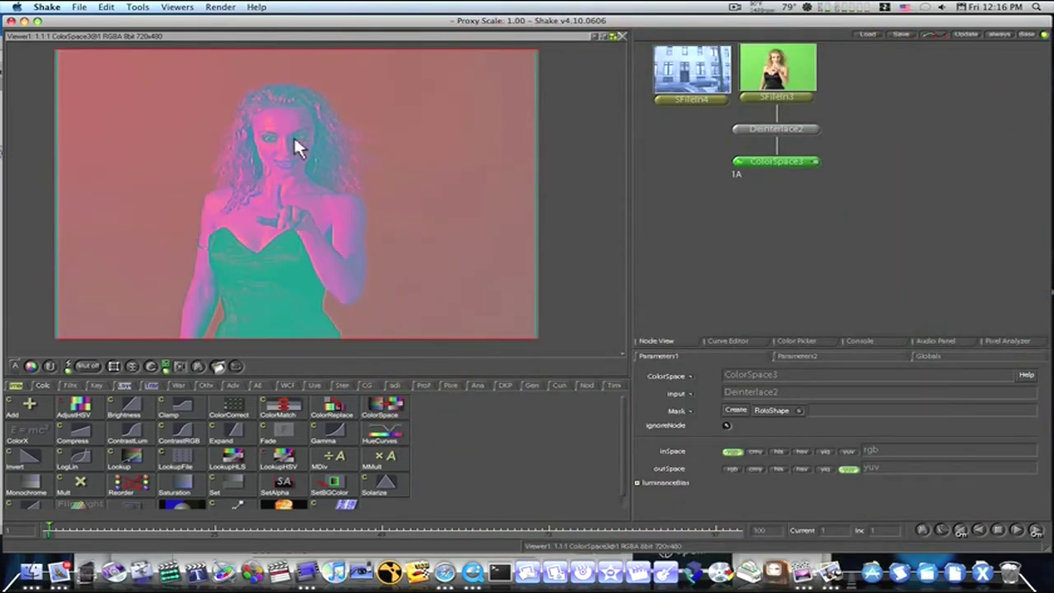
mouse_move(773, 159)
mouse_down()
mouse_move(771, 174)
mouse_move(776, 165)
mouse_up()
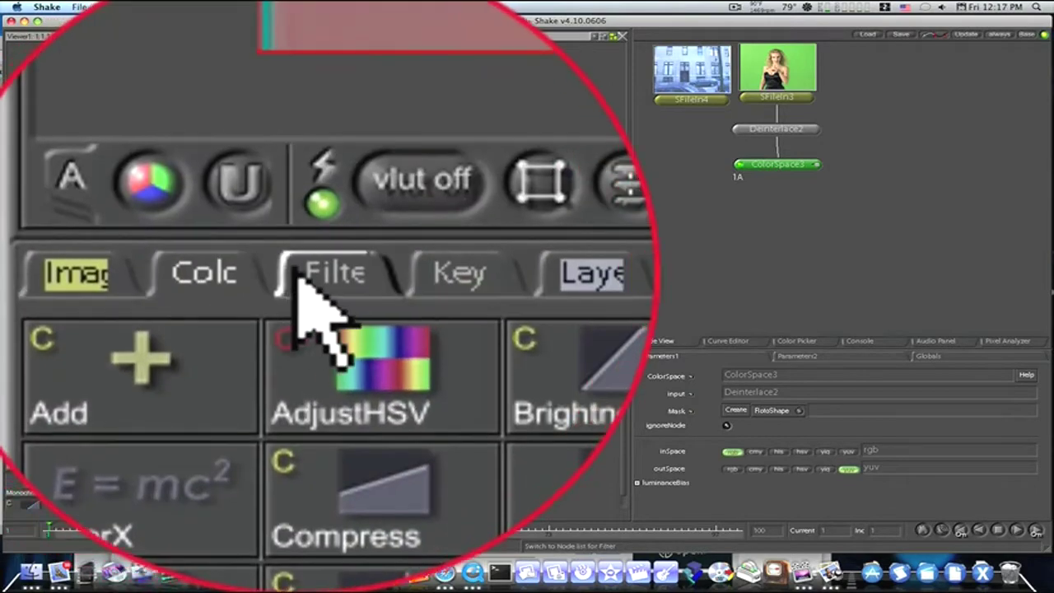
- Add a Blur node after the ColorSpace node and set its pixels to 7
click(71, 385)
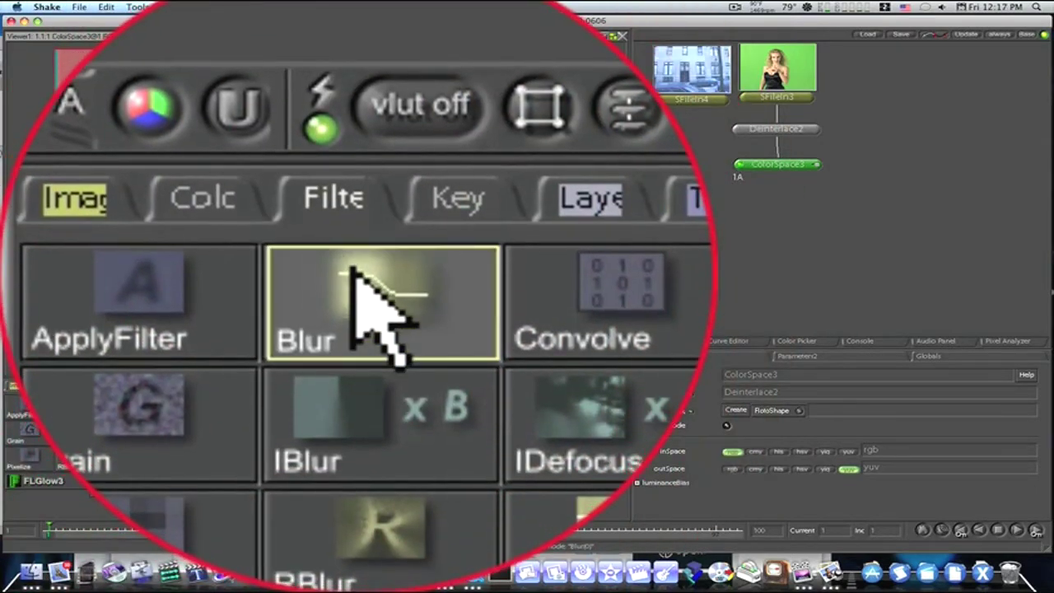
click(80, 408)
click(735, 450)
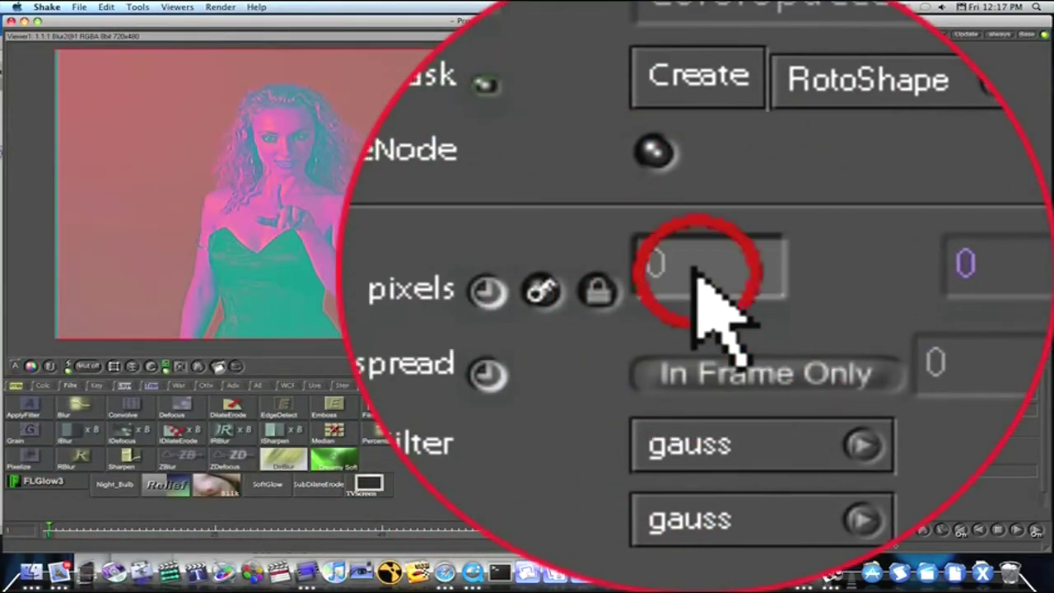
text(7)
key(Return)
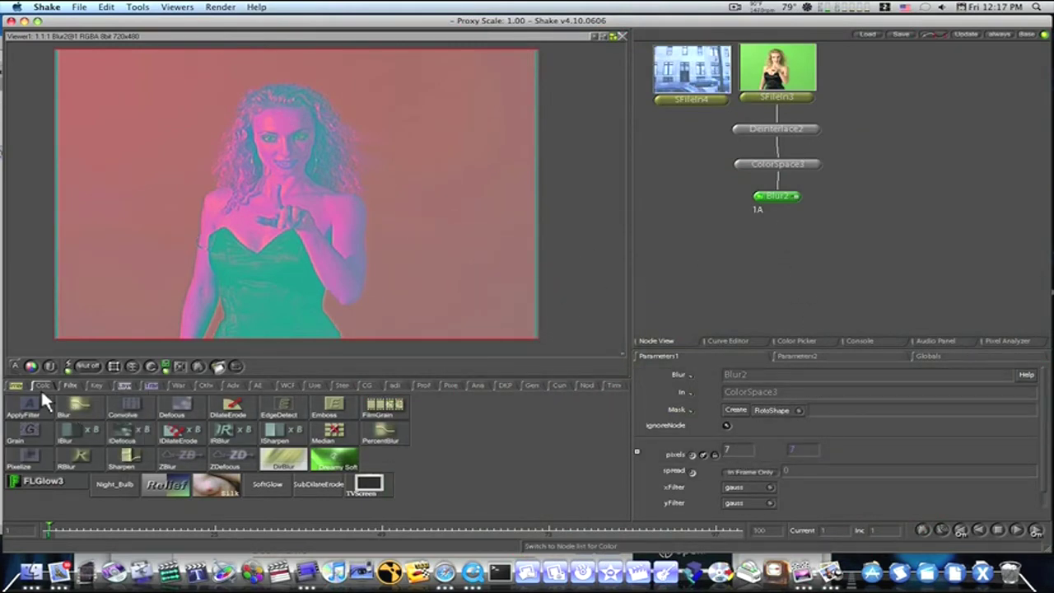
- Add a second ColorSpace node after the Blur node and set its inSpace to yuv
click(42, 386)
click(392, 407)
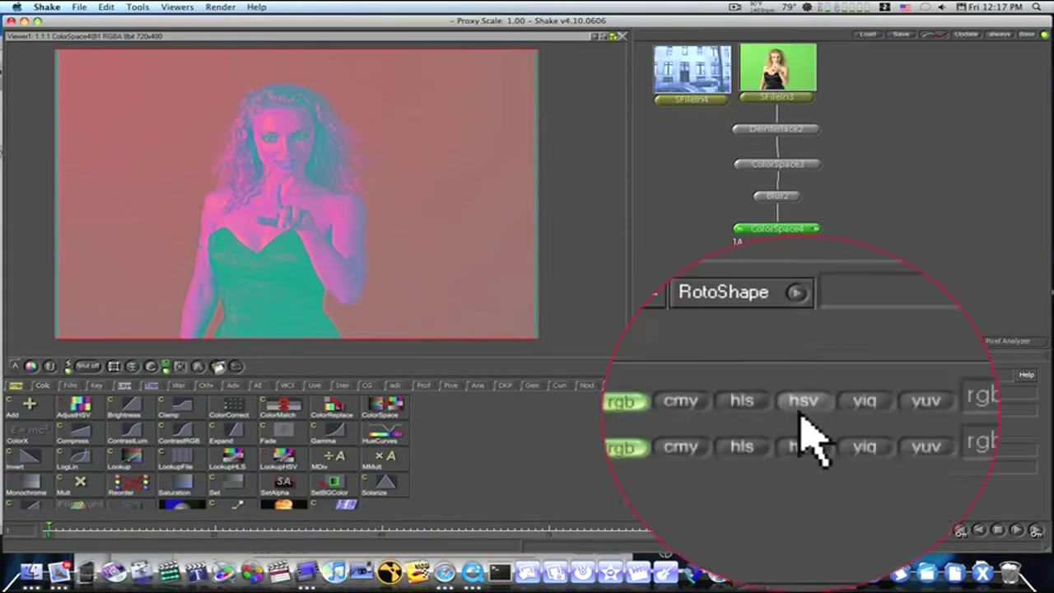
click(847, 451)
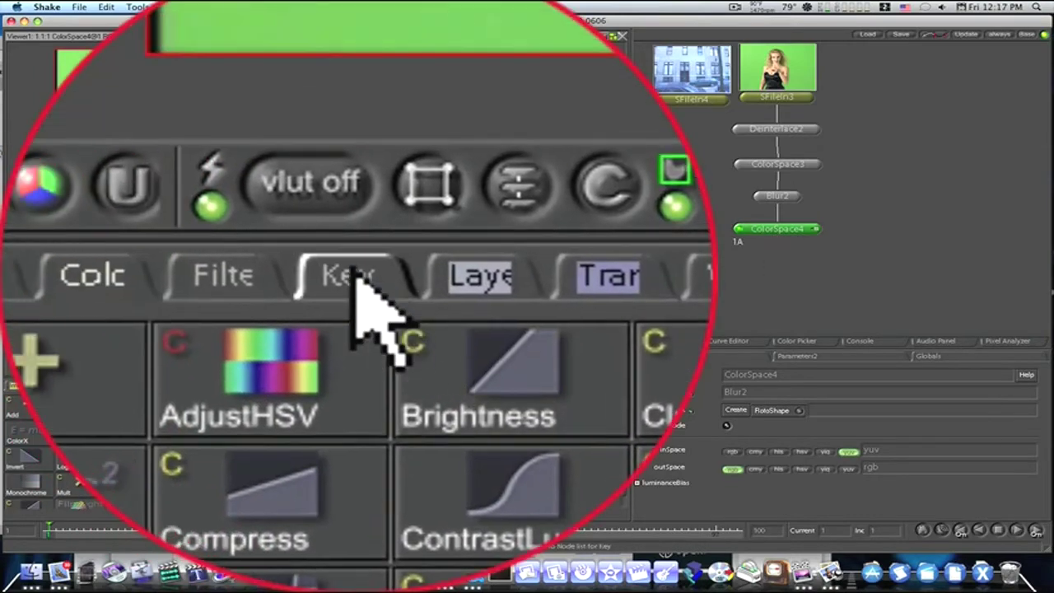
- Add a Primatte node after the second ColorSpace node and offset it to one side of the tree
click(350, 276)
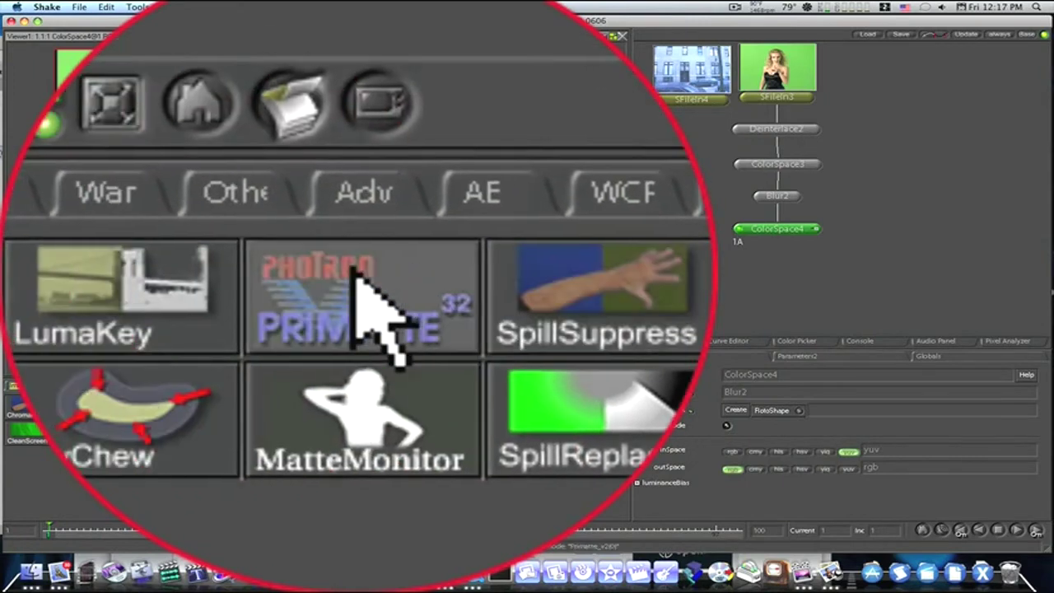
click(230, 402)
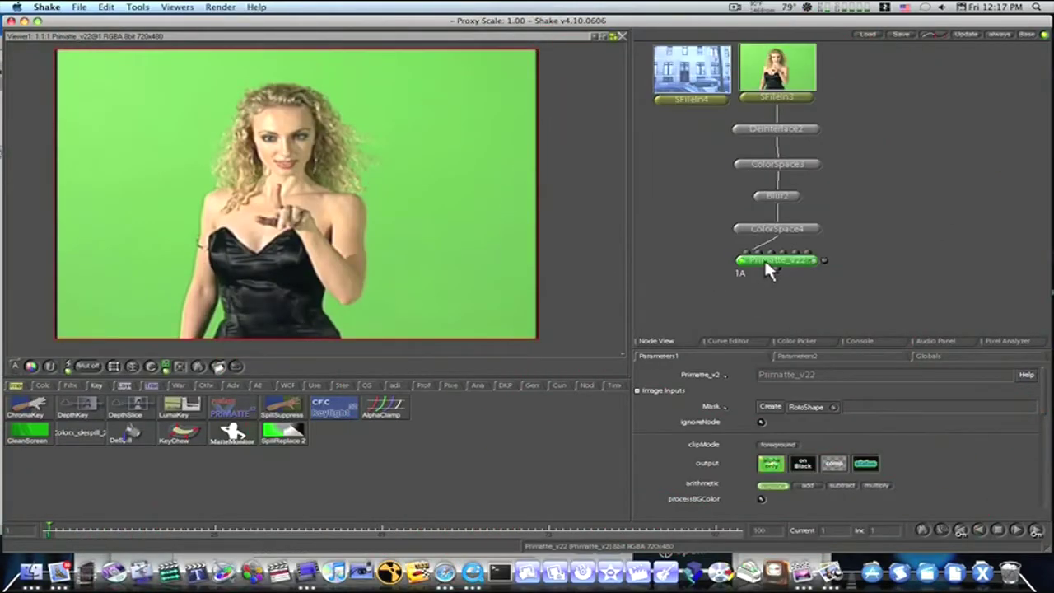
drag(764, 258, 822, 259)
- Sample the green backdrop for the Primatte key and set the node's output to on Black
scroll(723, 430, down, 1)
scroll(725, 437, down, 1)
click(474, 89)
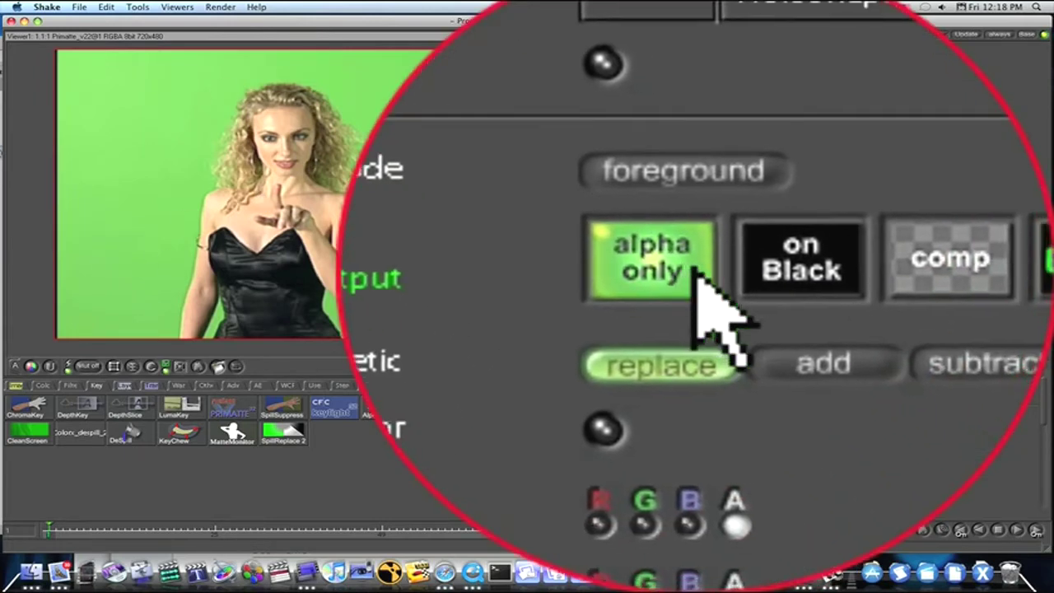
click(769, 271)
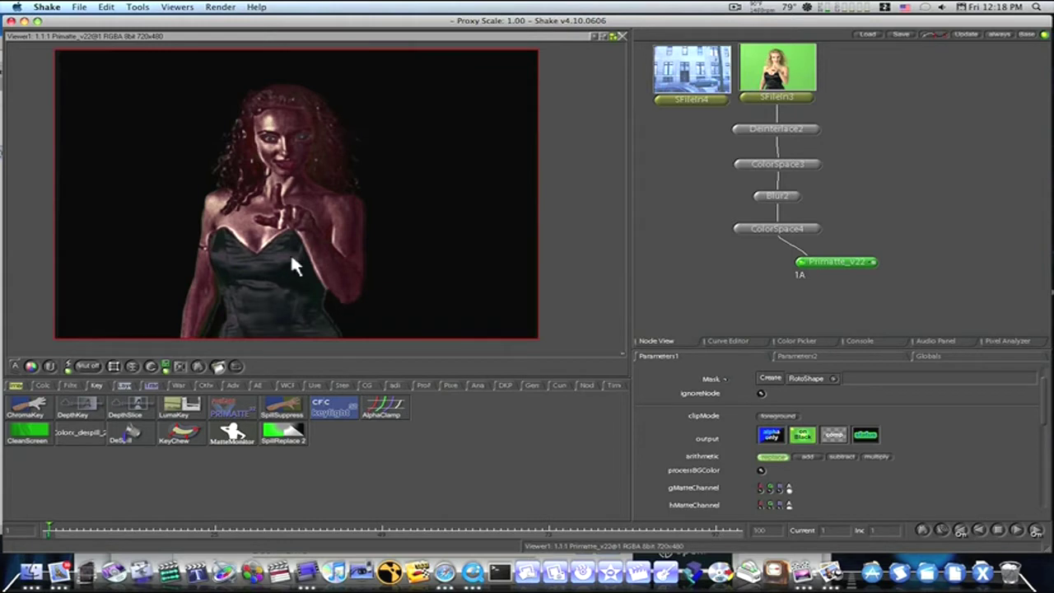
- Display the alpha channel and sample the woman's face, chest and dress as Primatte foreground
key(a)
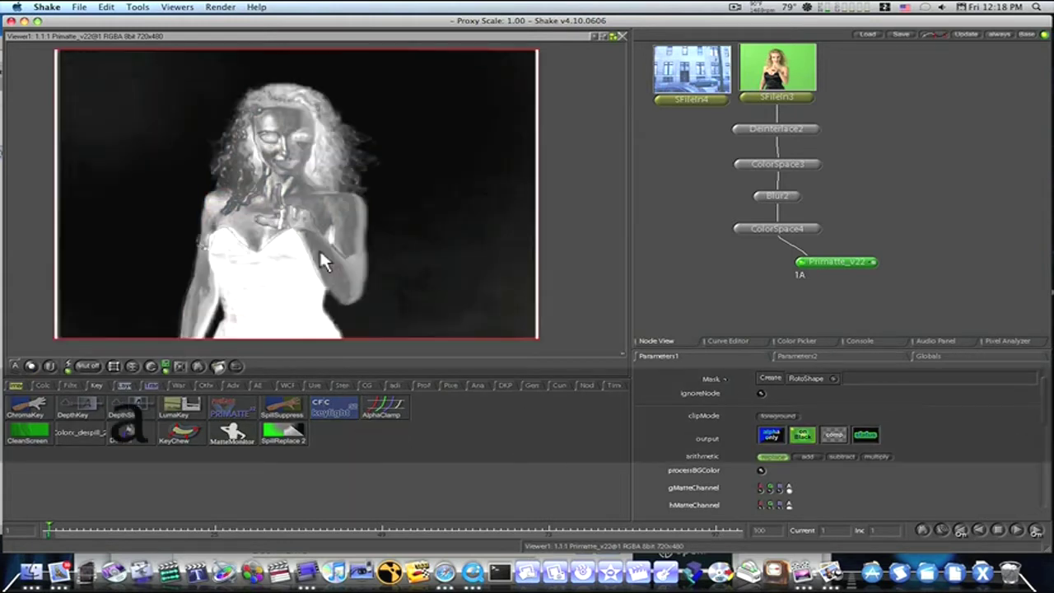
scroll(772, 419, down, 4)
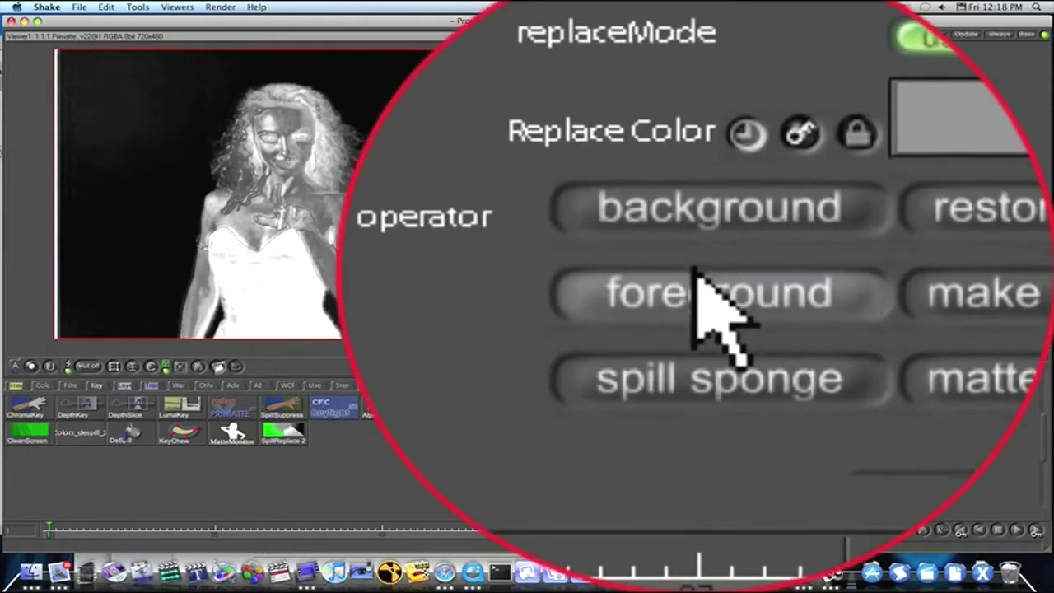
click(714, 468)
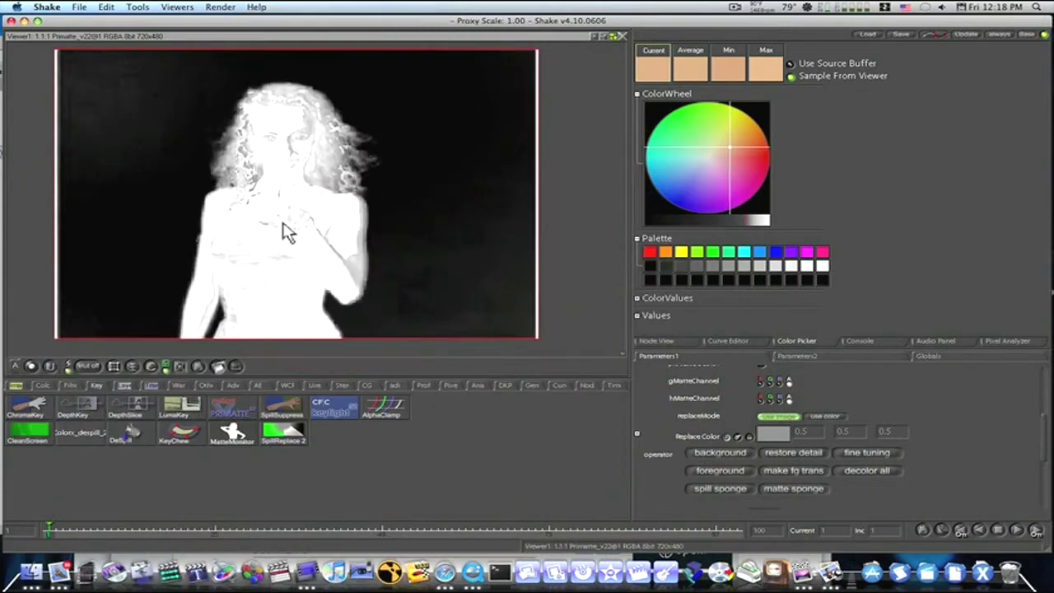
click(699, 463)
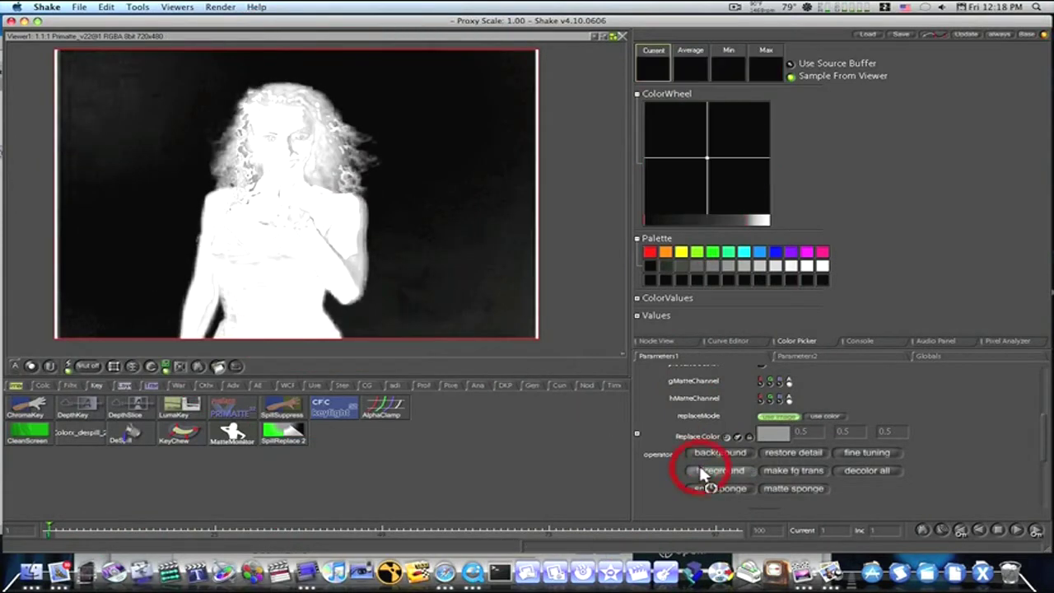
mouse_move(283, 158)
mouse_down()
mouse_move(308, 130)
mouse_move(320, 151)
mouse_move(318, 200)
mouse_up()
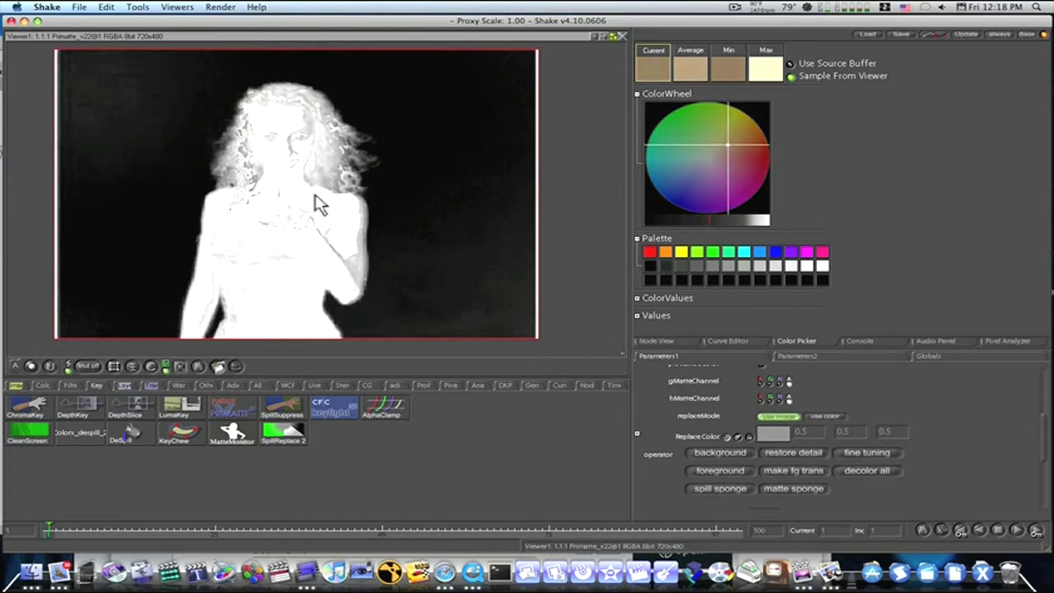
click(713, 472)
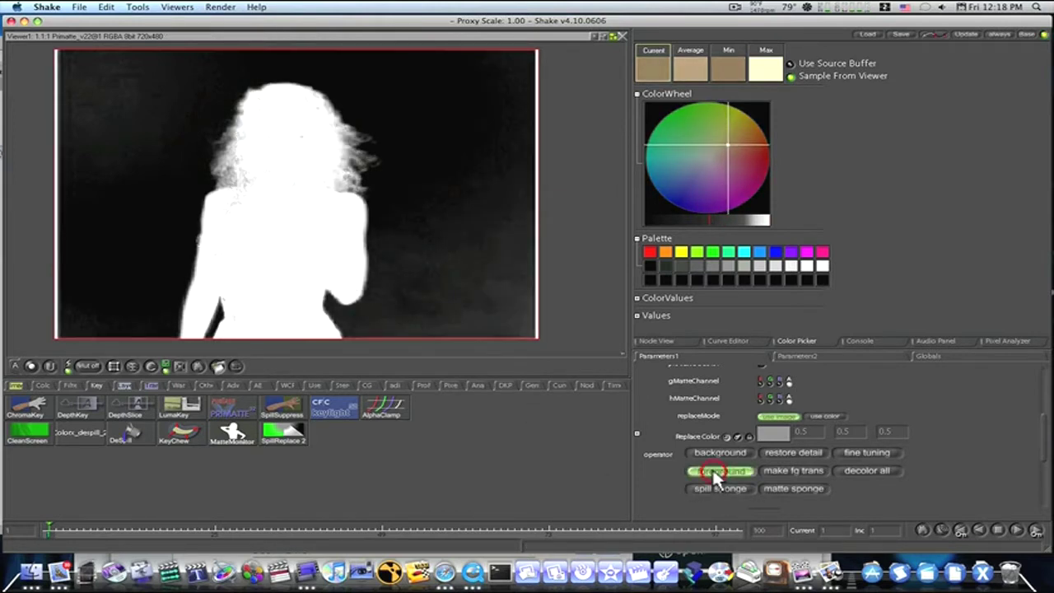
mouse_move(249, 206)
mouse_down()
mouse_move(220, 253)
mouse_move(277, 268)
mouse_up()
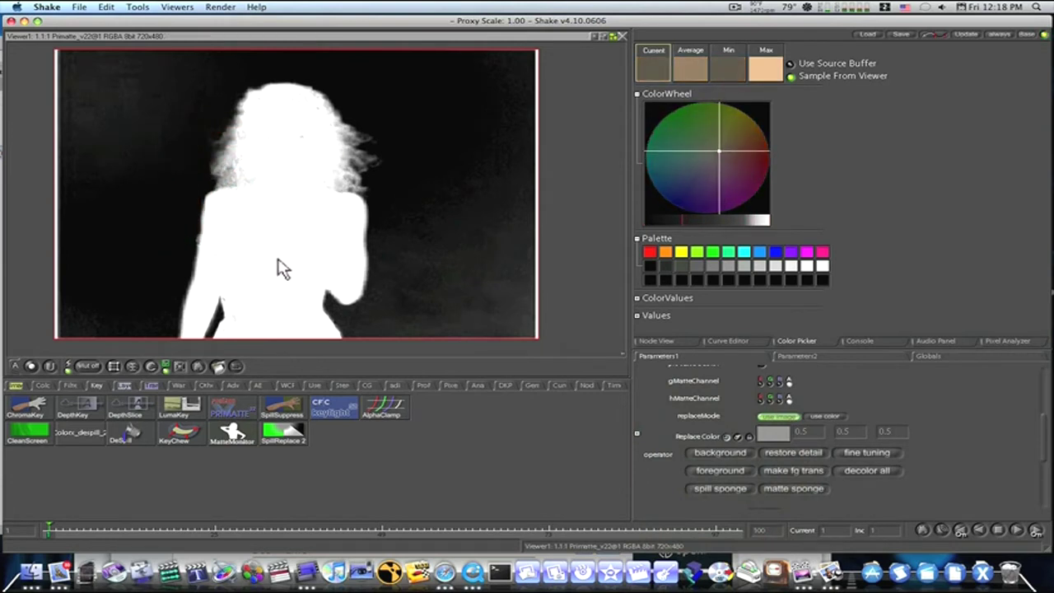
- Sample the lower edge of the dress and the skin from the hand across the chest as foreground
click(715, 467)
drag(223, 295, 234, 324)
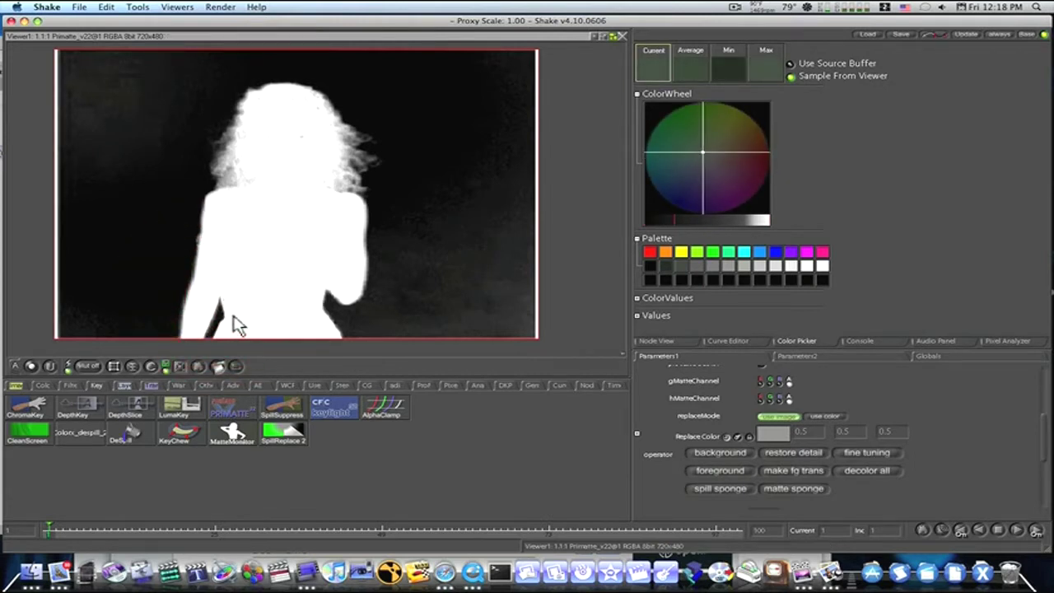
click(691, 469)
mouse_move(300, 212)
mouse_down()
mouse_move(266, 224)
mouse_move(226, 203)
mouse_move(222, 230)
mouse_up()
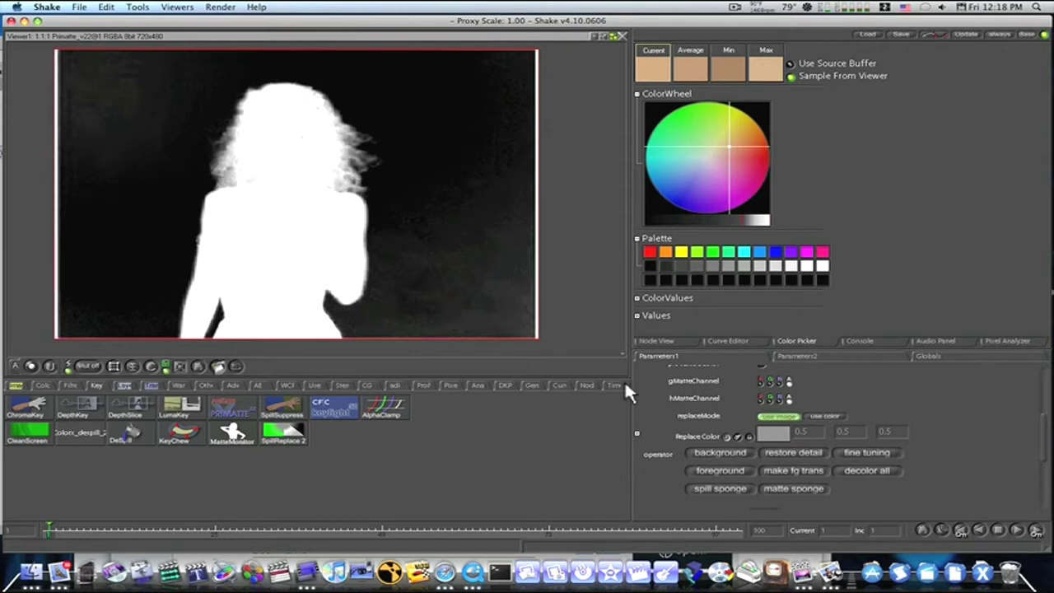
- Sample the woman's hair and the crown of her head as Primatte foreground
click(728, 471)
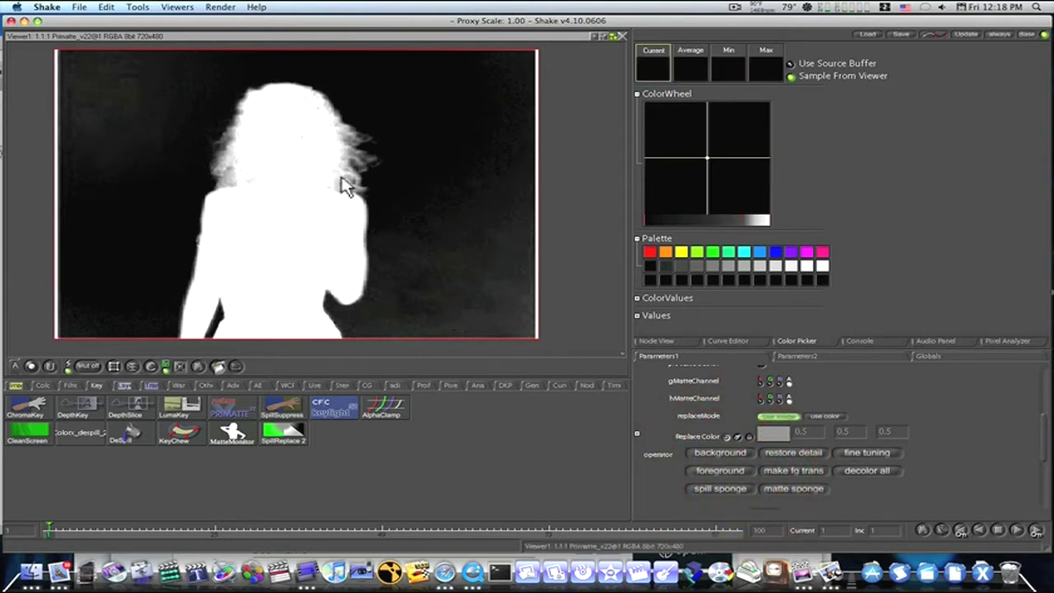
mouse_move(312, 141)
mouse_down()
mouse_move(266, 130)
mouse_move(270, 150)
mouse_move(296, 133)
mouse_move(298, 100)
mouse_move(298, 110)
mouse_up()
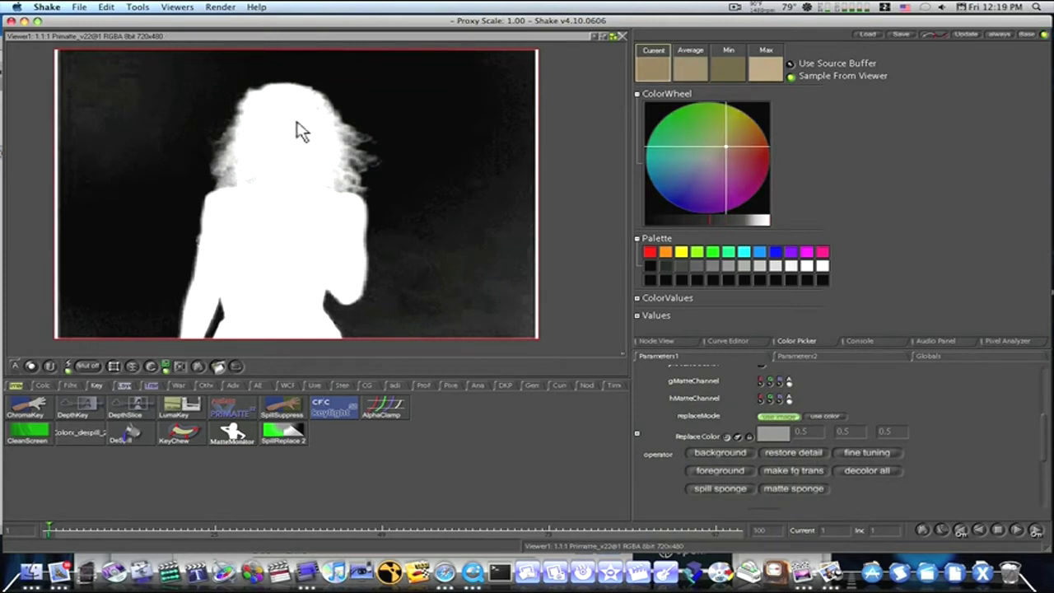
click(719, 468)
drag(297, 102, 260, 109)
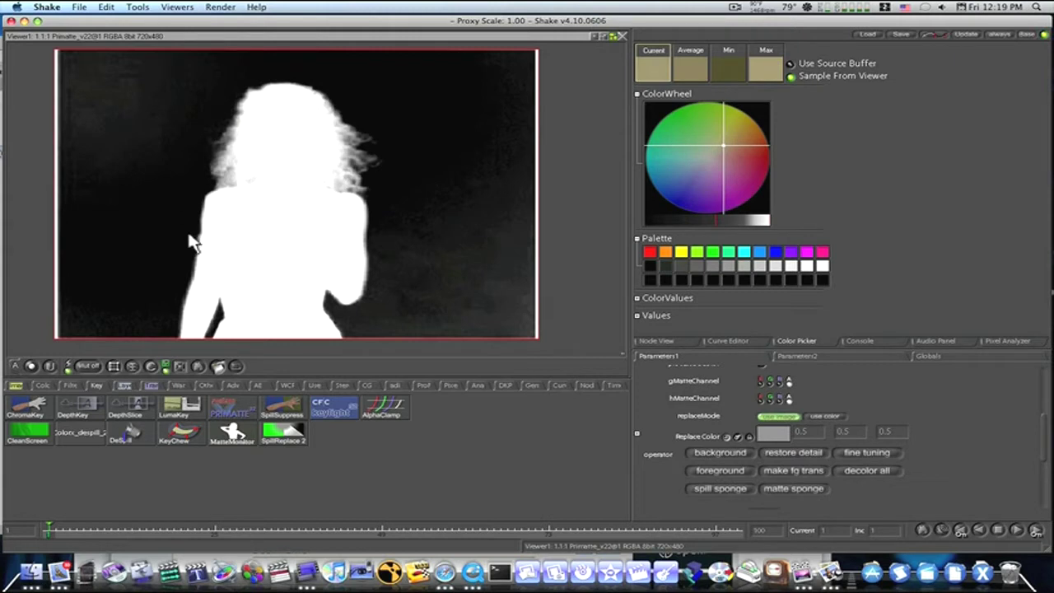
- Sample the gray backdrop areas beside the woman and near the frame's upper corner as Primatte background
click(728, 452)
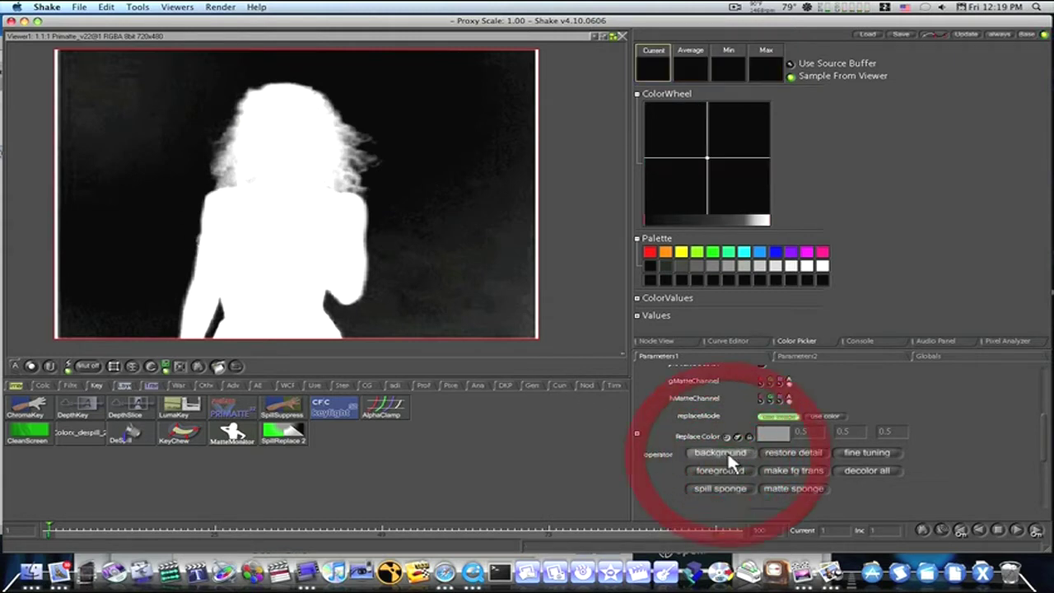
click(490, 201)
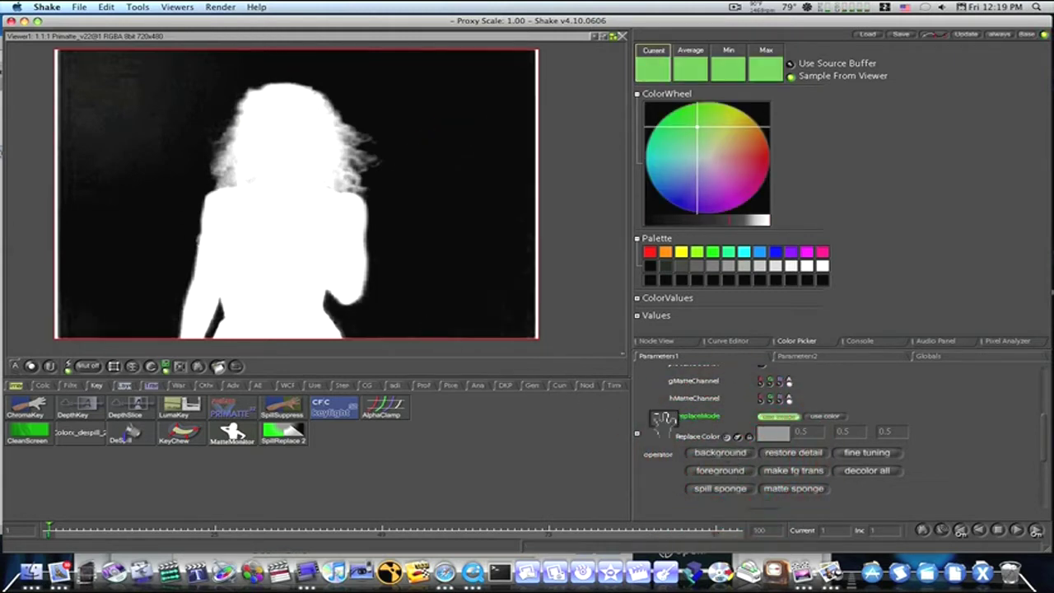
click(717, 455)
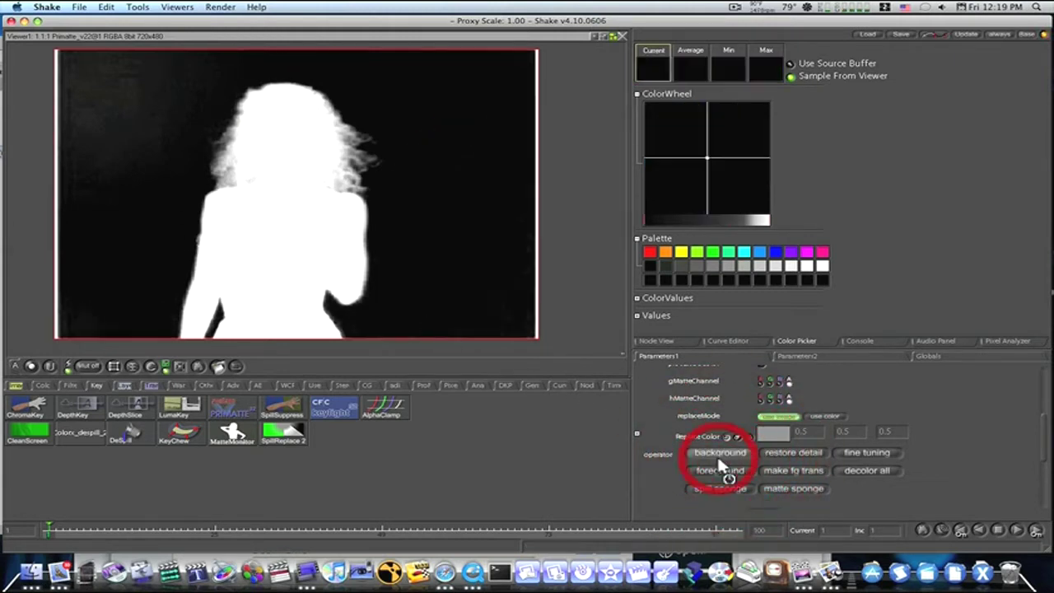
click(134, 68)
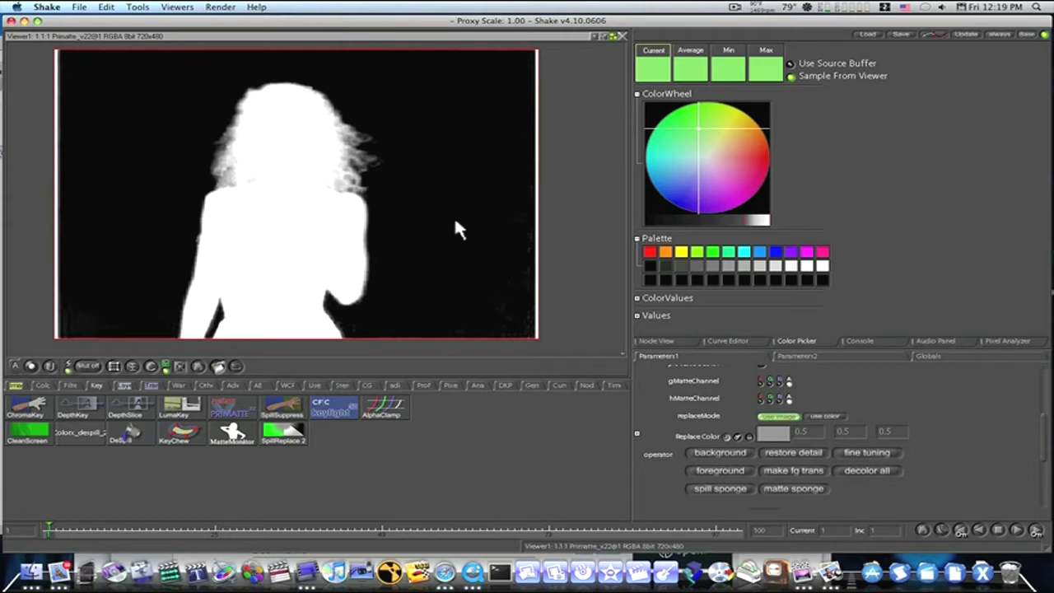
- Return to the node tree and move the Primatte node farther from the second ColorSpace node
click(731, 339)
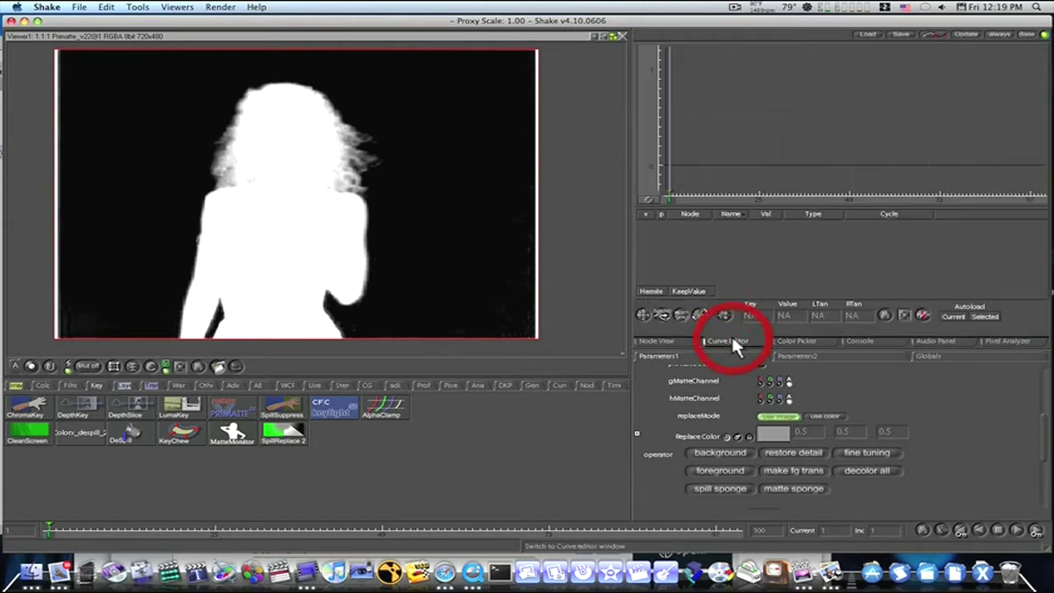
click(682, 341)
drag(841, 264, 925, 261)
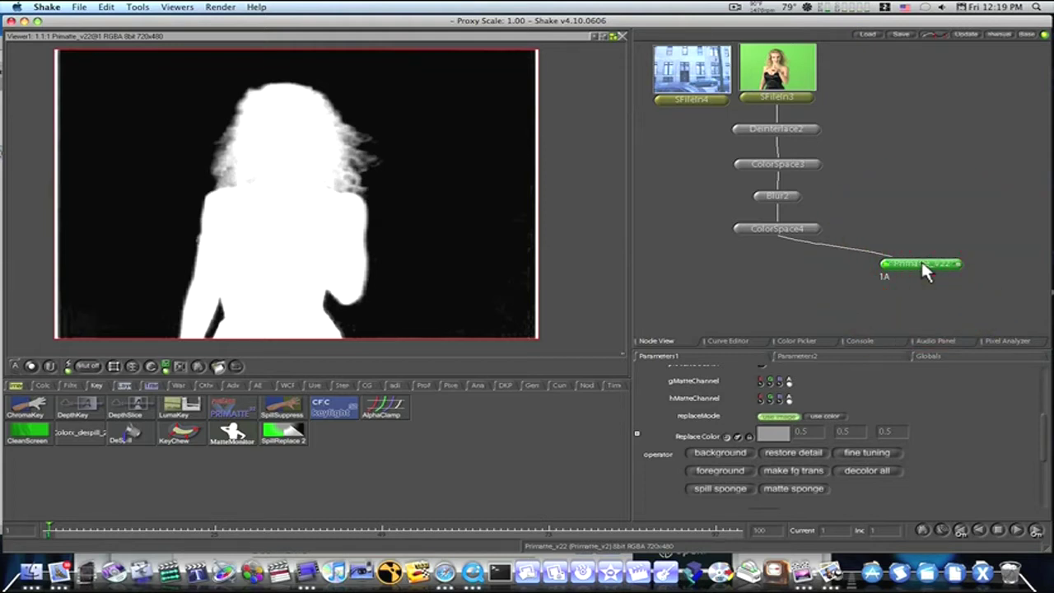
mouse_move(924, 272)
mouse_down()
mouse_move(928, 282)
mouse_move(910, 264)
mouse_move(911, 275)
mouse_up()
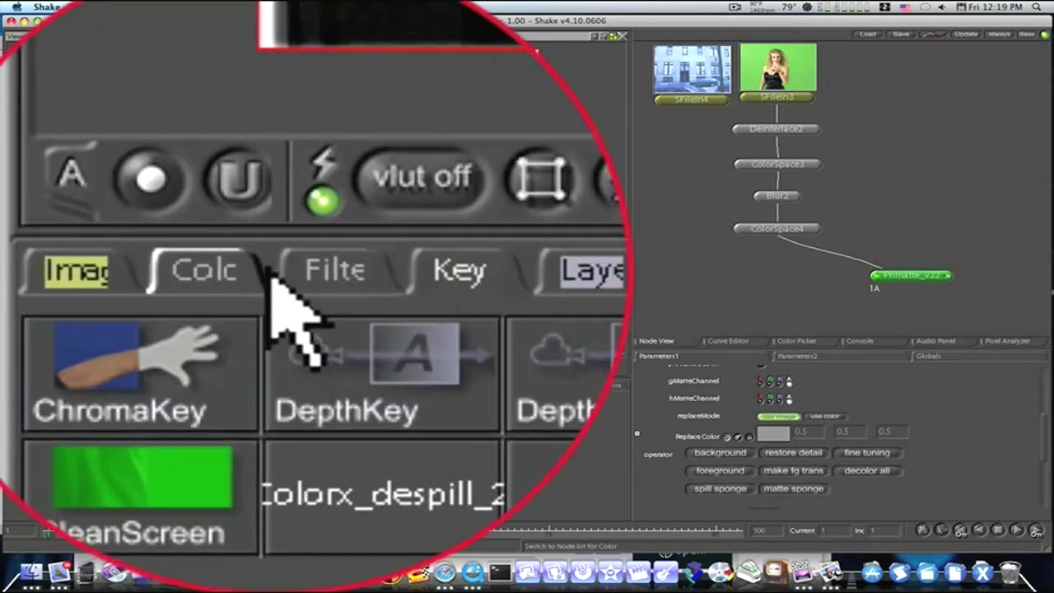
- Insert a new Blur node between the second ColorSpace node and Primatte, and set its pixels to 5
click(66, 385)
click(78, 404)
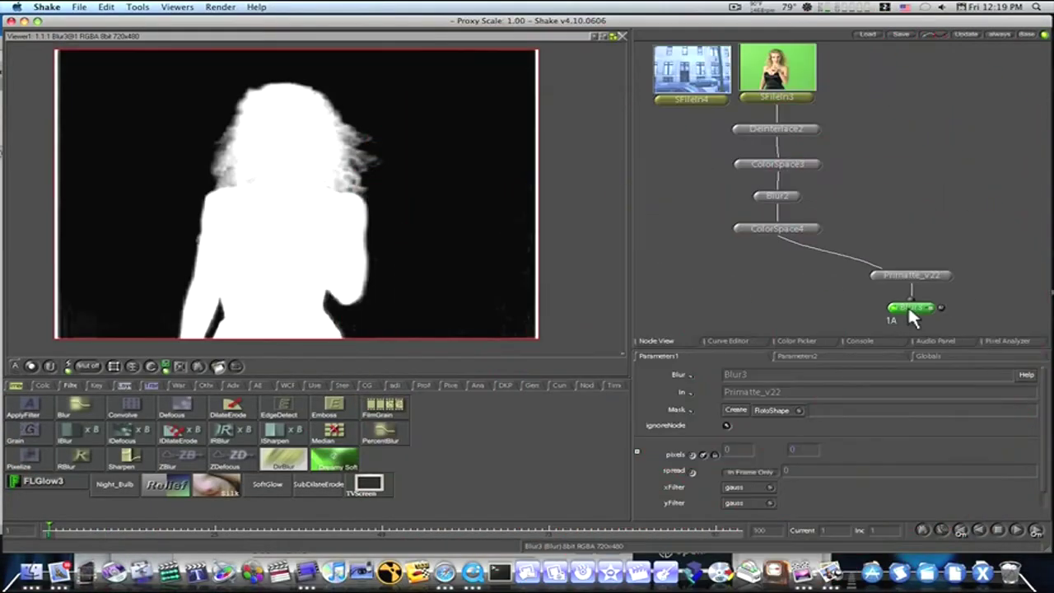
drag(908, 306, 835, 248)
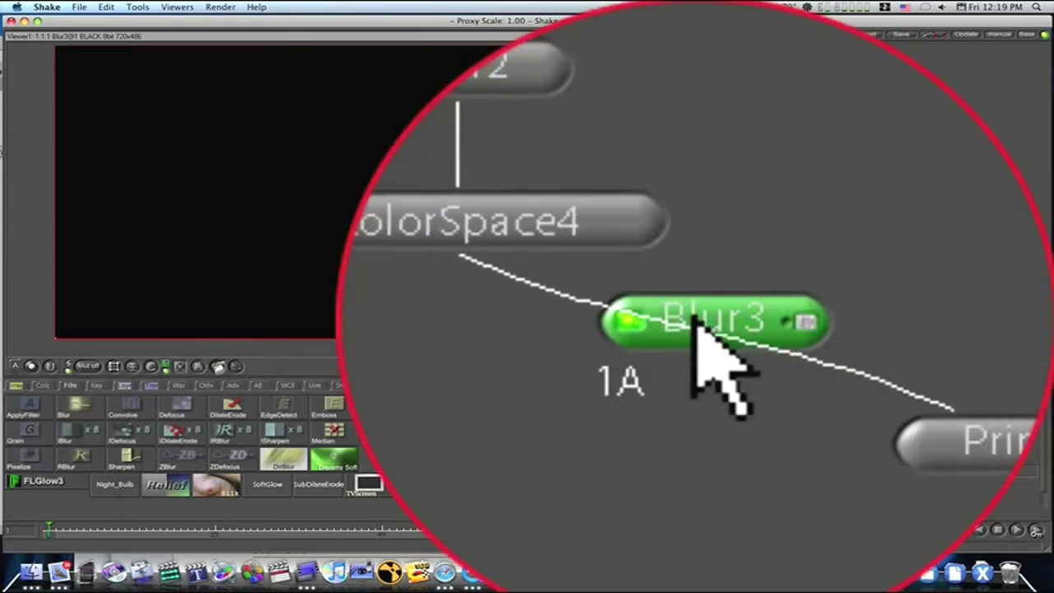
drag(836, 249, 823, 255)
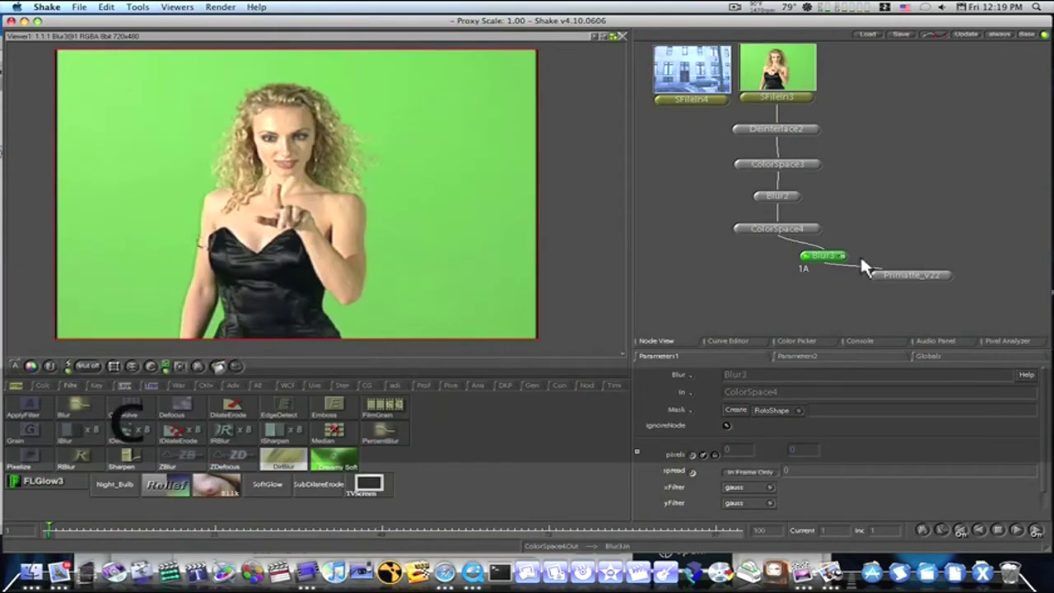
click(737, 449)
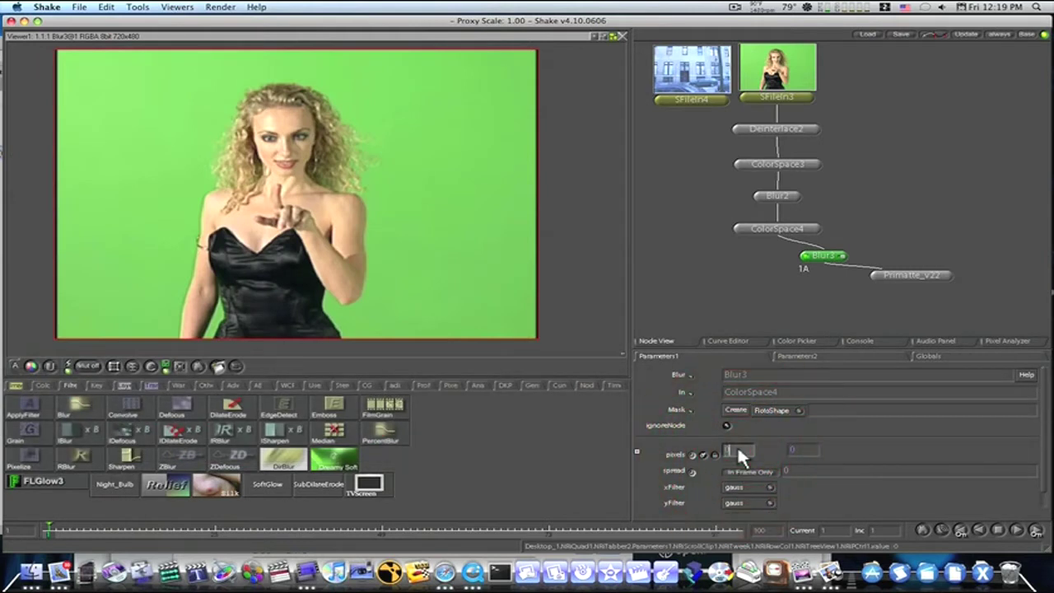
text(5)
key(Return)
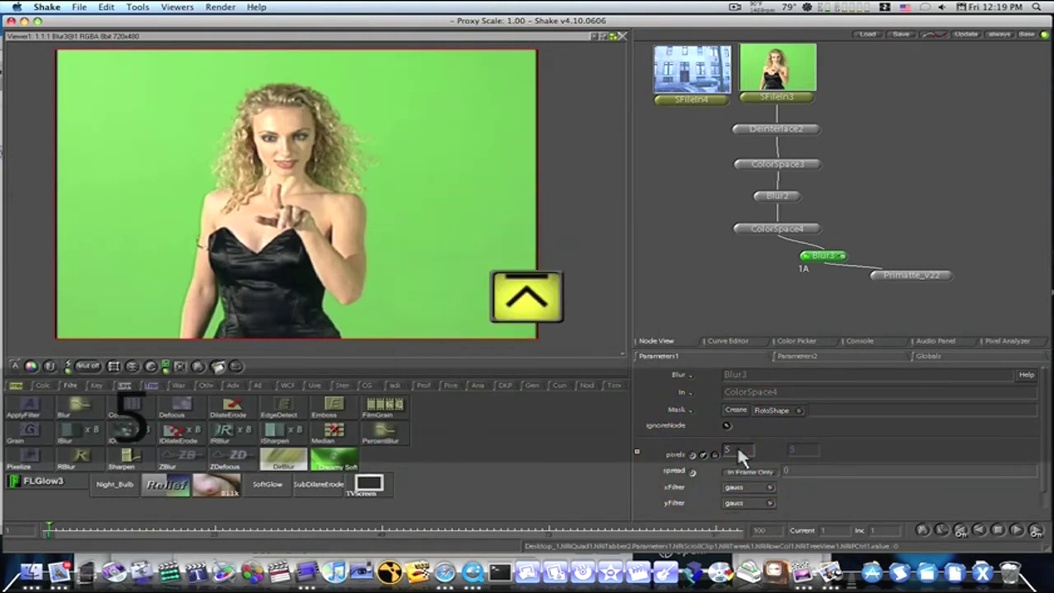
- View the Primatte node, load its parameters and sample the green-tinted hair beside the neck with fine tuning
click(876, 270)
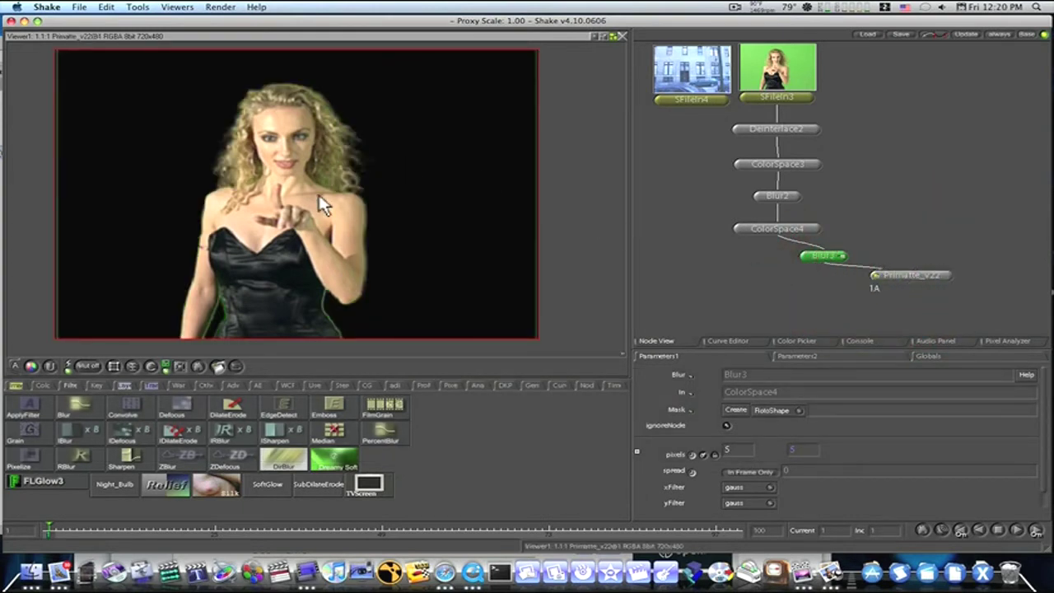
scroll(812, 448, down, 1)
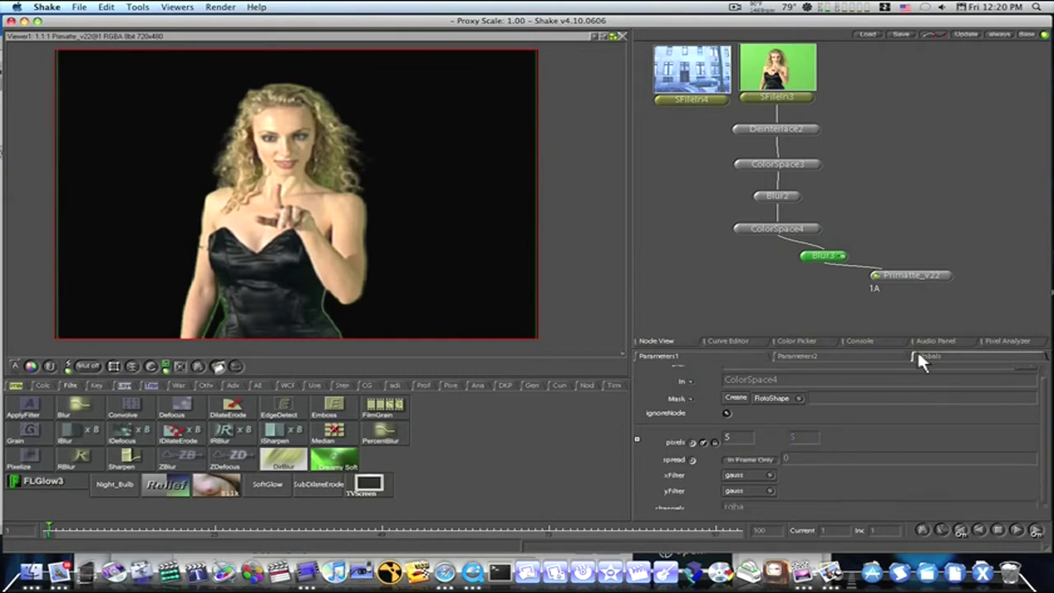
click(952, 276)
scroll(827, 406, down, 1)
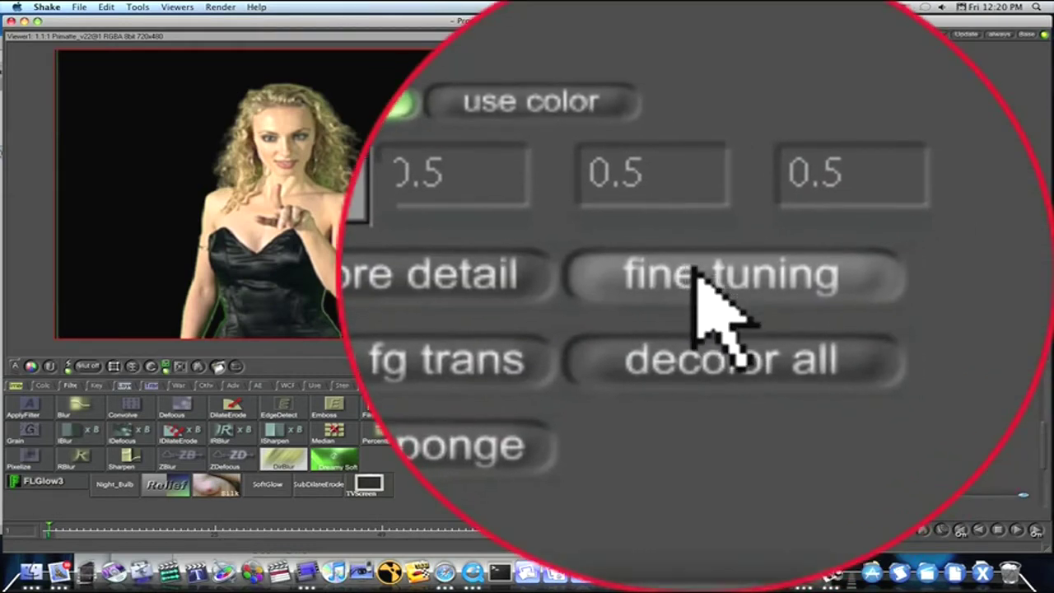
click(861, 430)
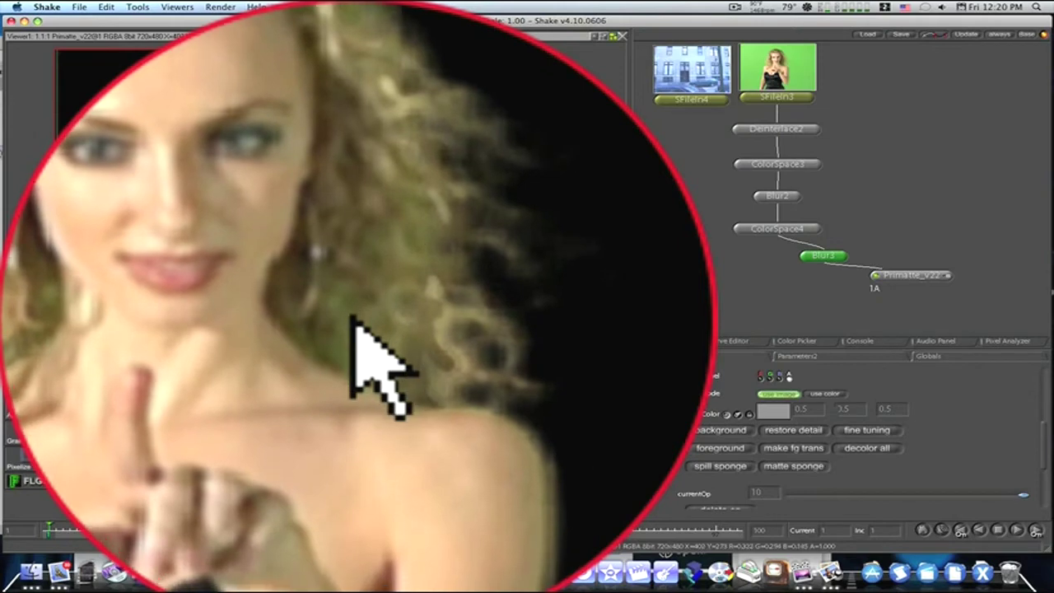
- Set the fine tuning operation's spillSponge to 0.61
scroll(815, 452, down, 2)
scroll(815, 463, down, 4)
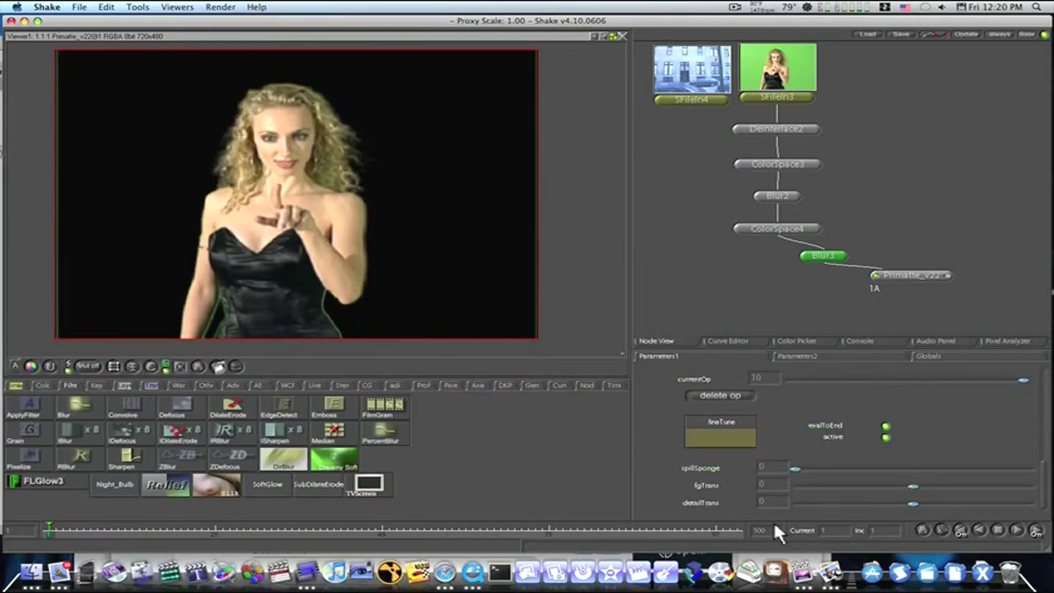
scroll(784, 429, up, 3)
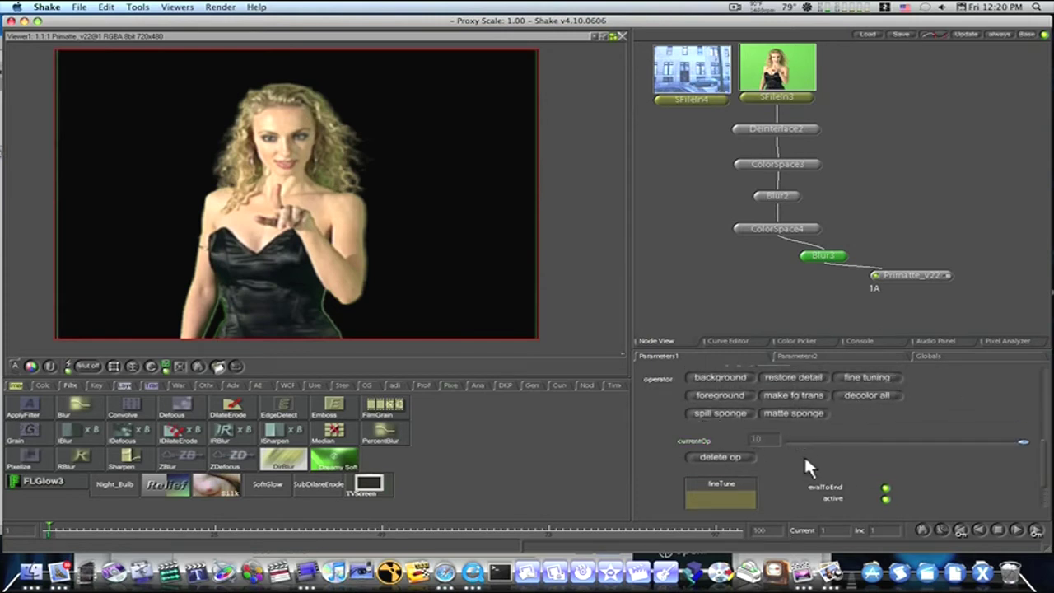
scroll(804, 461, down, 3)
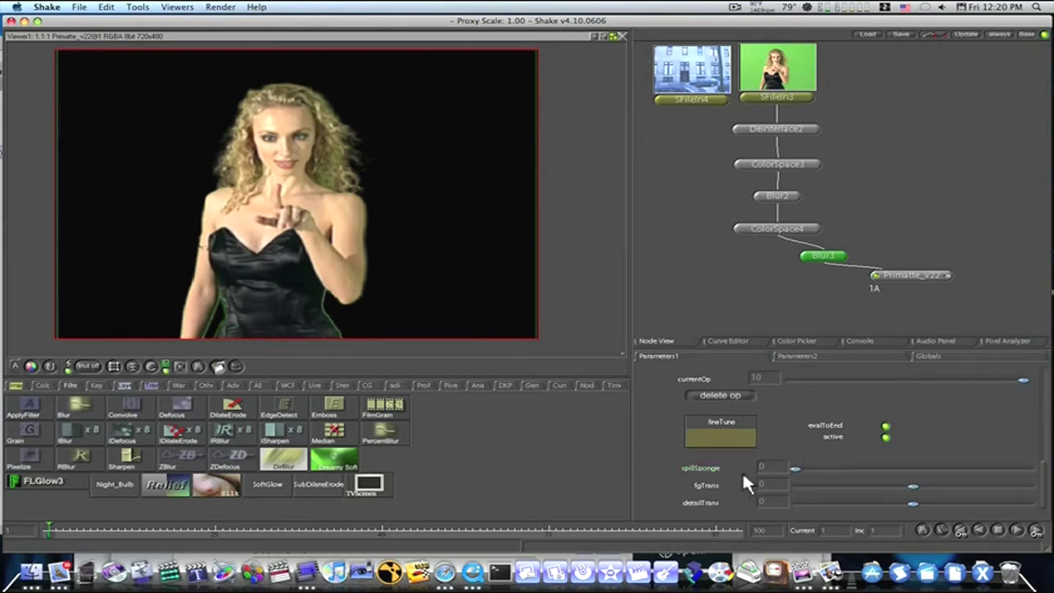
scroll(874, 428, up, 1)
scroll(867, 424, down, 1)
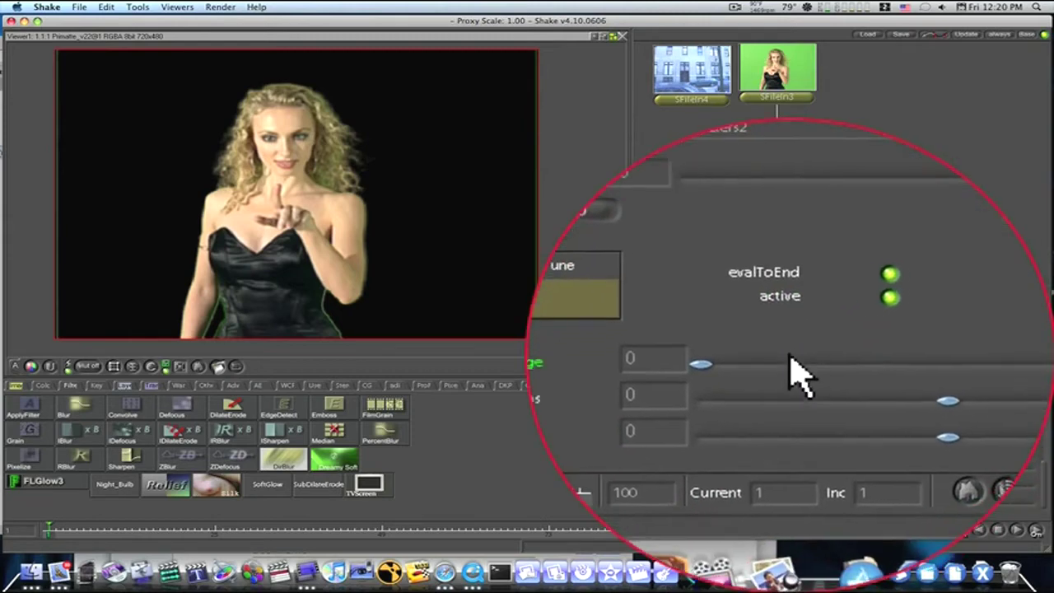
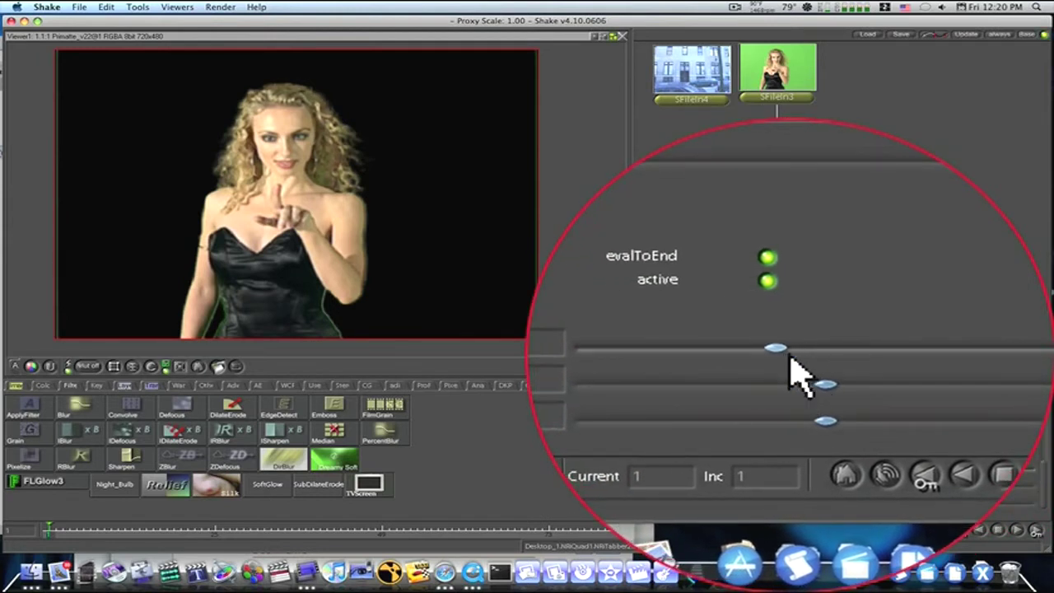
- Set the fine tuning operation's fgTrans to -0.8 and detailTrans to about -0.18
mouse_move(908, 488)
mouse_down()
mouse_move(858, 486)
mouse_move(923, 484)
mouse_up()
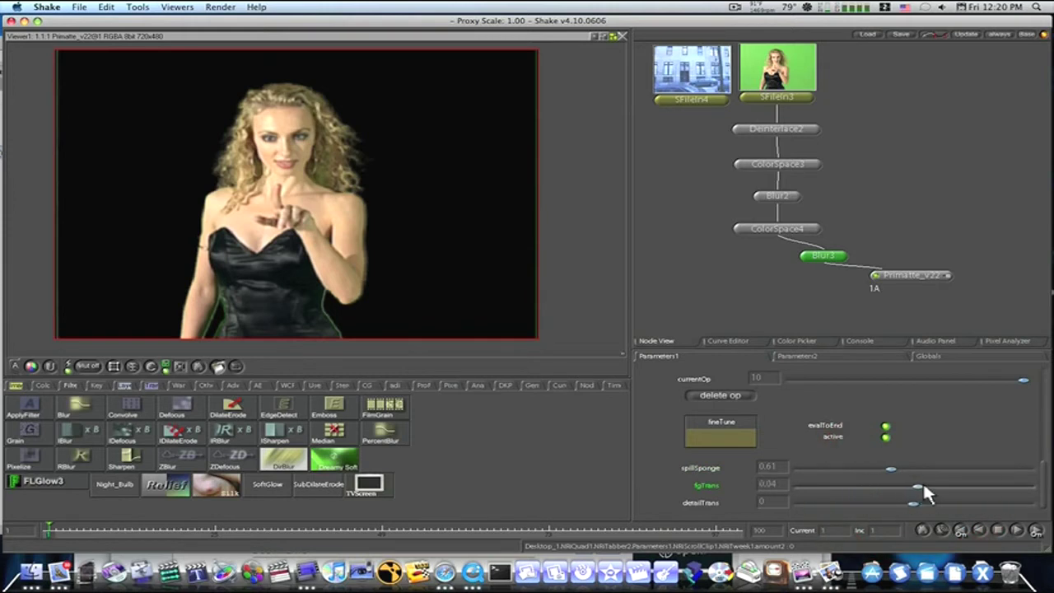
drag(808, 485, 814, 485)
drag(909, 502, 873, 504)
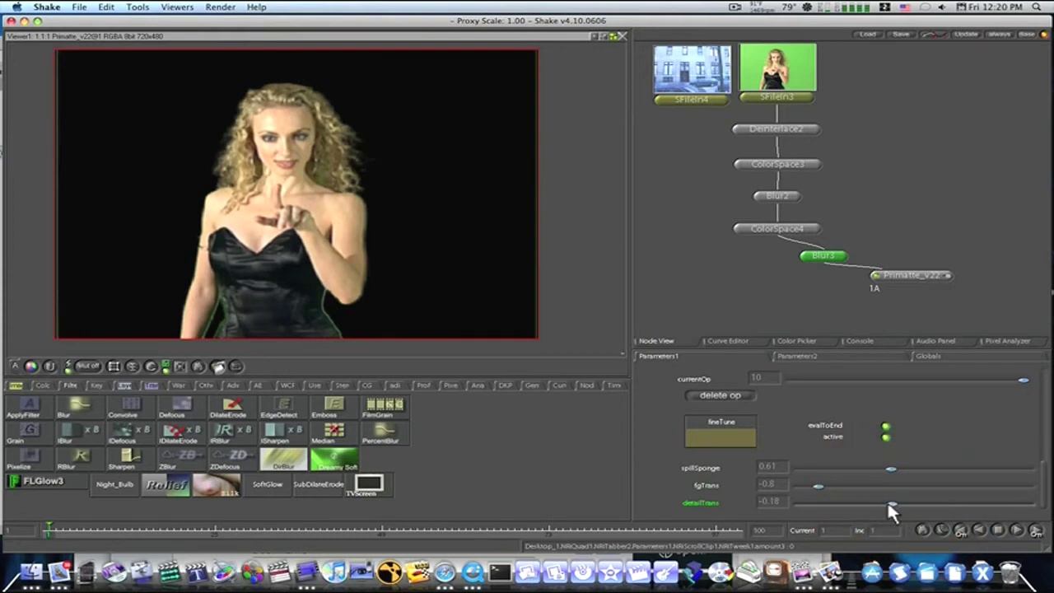
- Lower the fine tuning operation's detailTrans below -0.18, and sample the green fringe along the dress edge with the spill sponge
drag(890, 500, 885, 499)
drag(884, 502, 852, 503)
scroll(852, 412, up, 3)
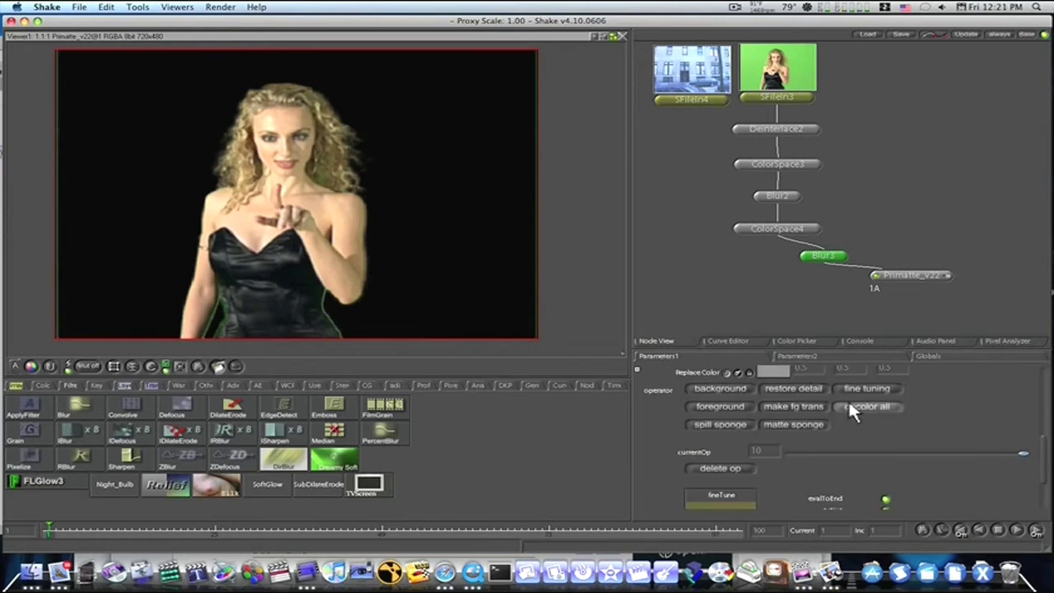
click(737, 425)
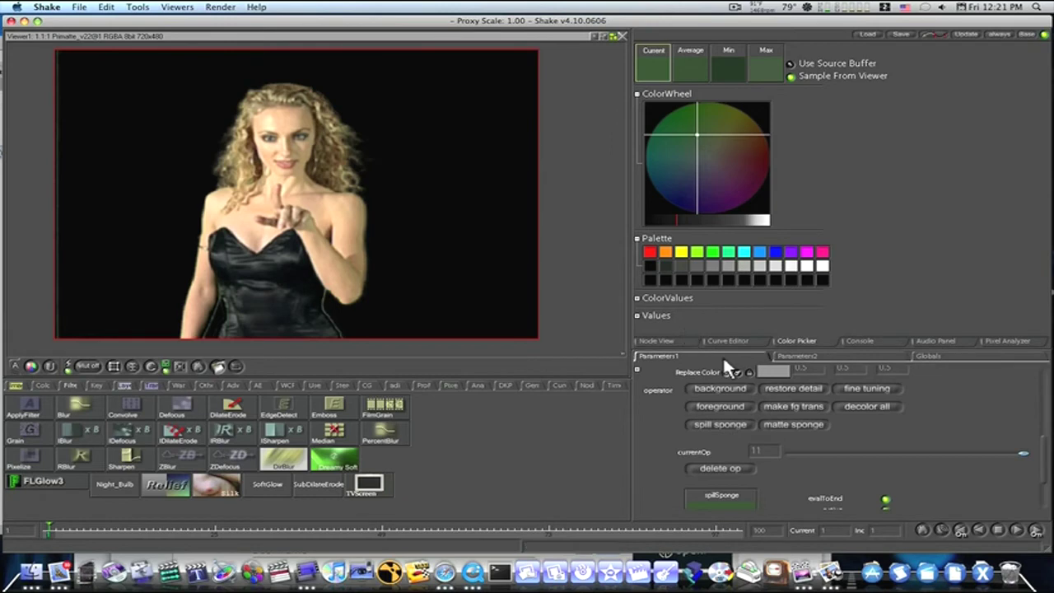
- Branch a Keylight node off ColorSpace4 and place it on the opposite side from Blur3 and Primatte
click(674, 341)
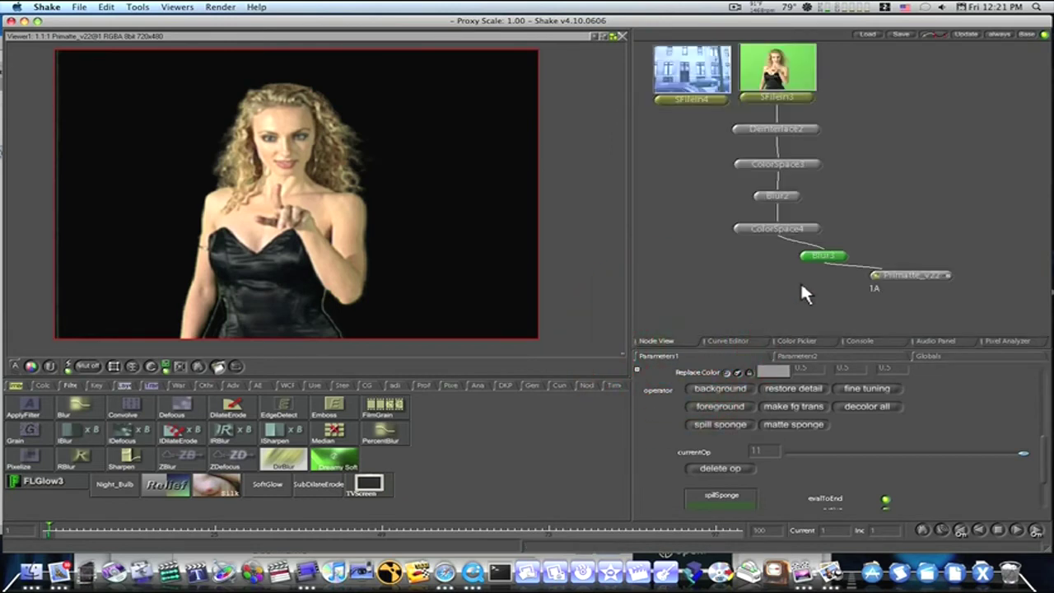
click(789, 228)
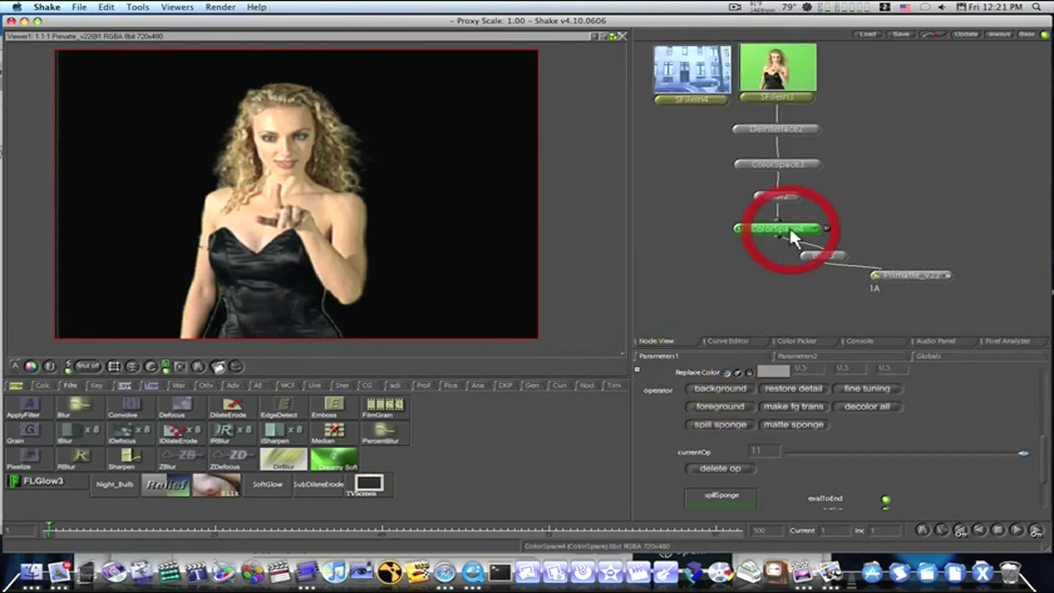
click(205, 362)
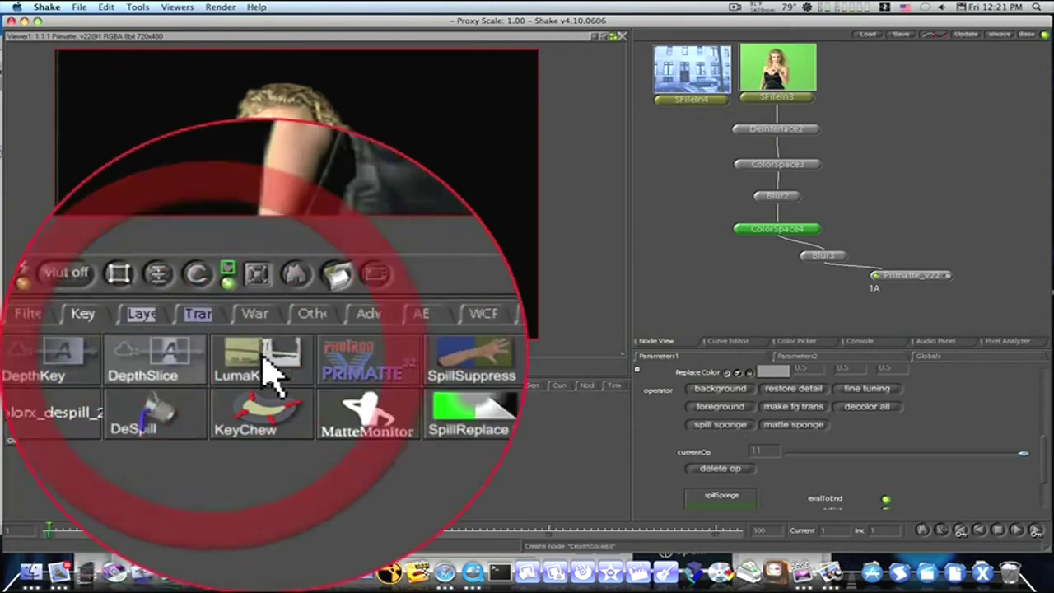
right_click(319, 363)
click(331, 360)
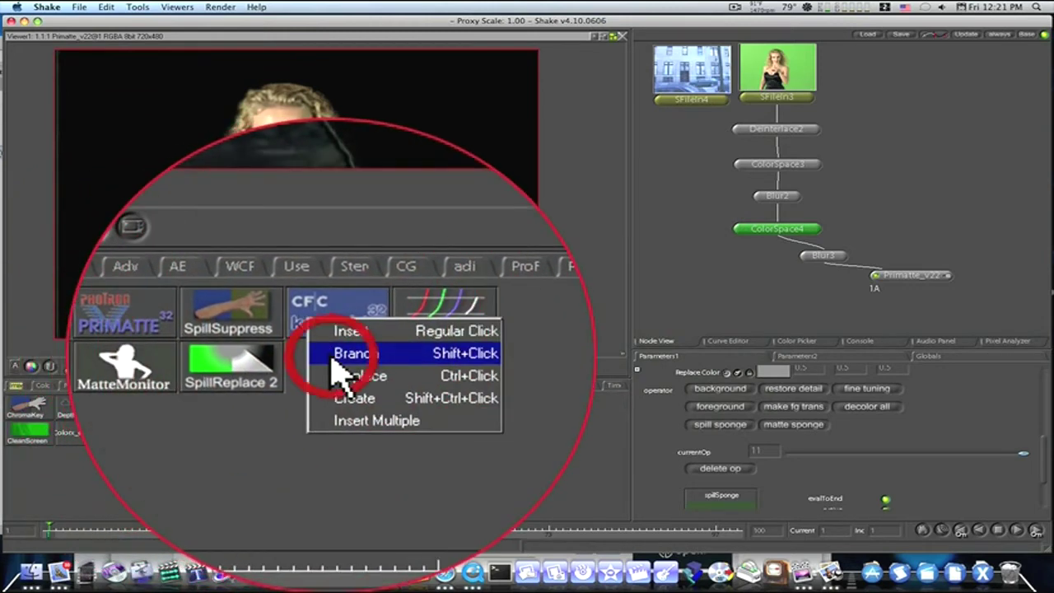
drag(881, 260, 708, 273)
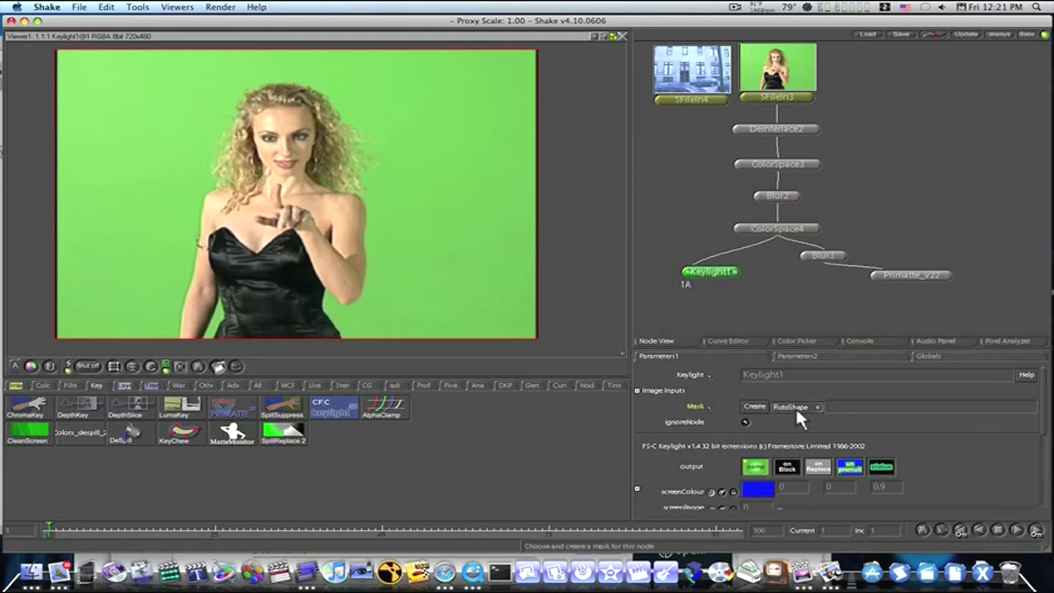
- Set the Keylight output to on Black and its screenColour to pure green (0, 1, 0)
scroll(796, 412, down, 2)
scroll(795, 405, down, 1)
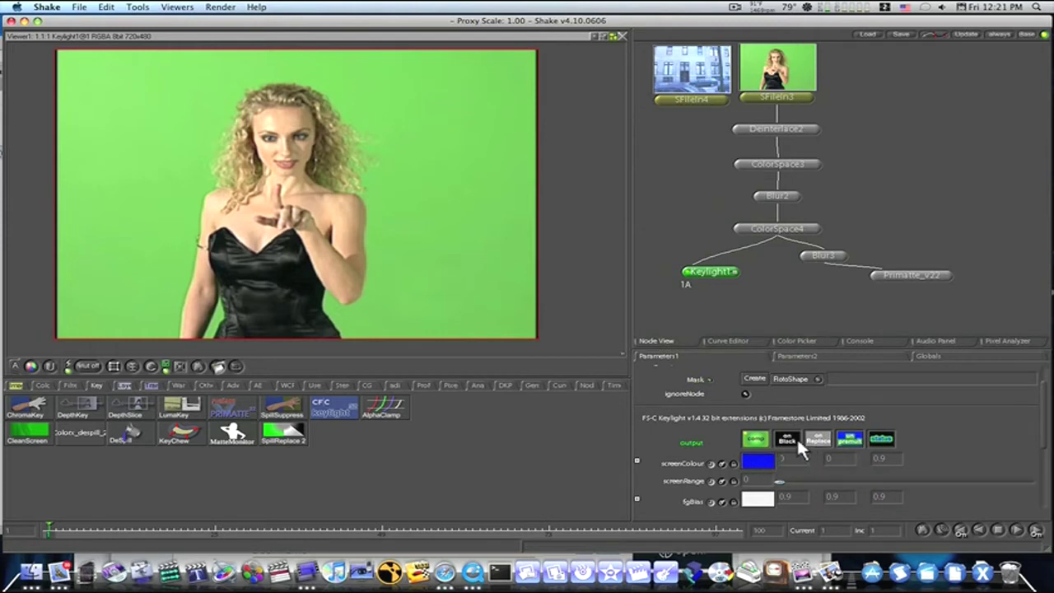
click(793, 441)
click(758, 462)
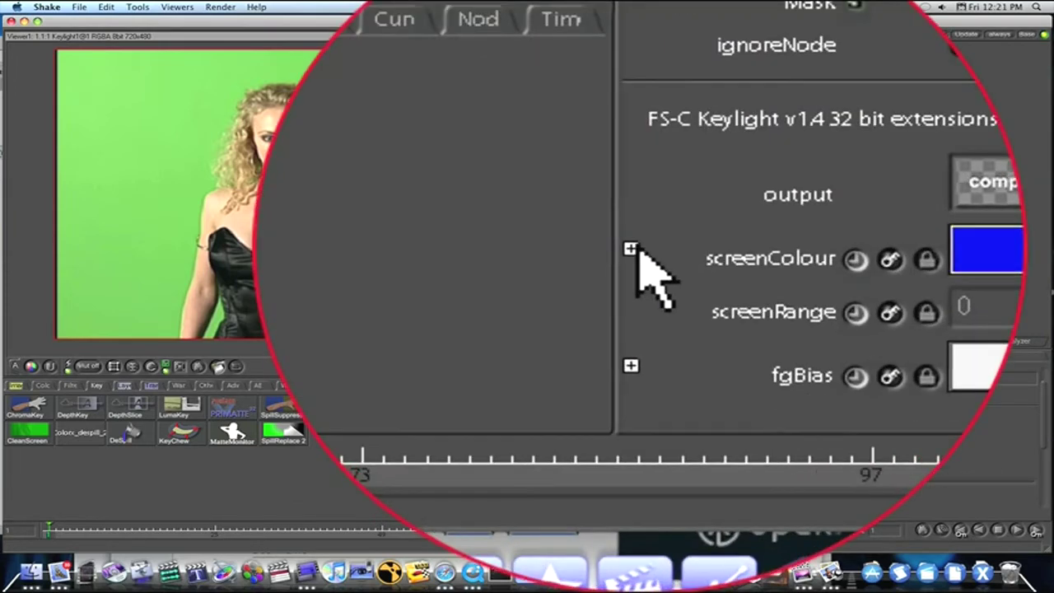
click(636, 460)
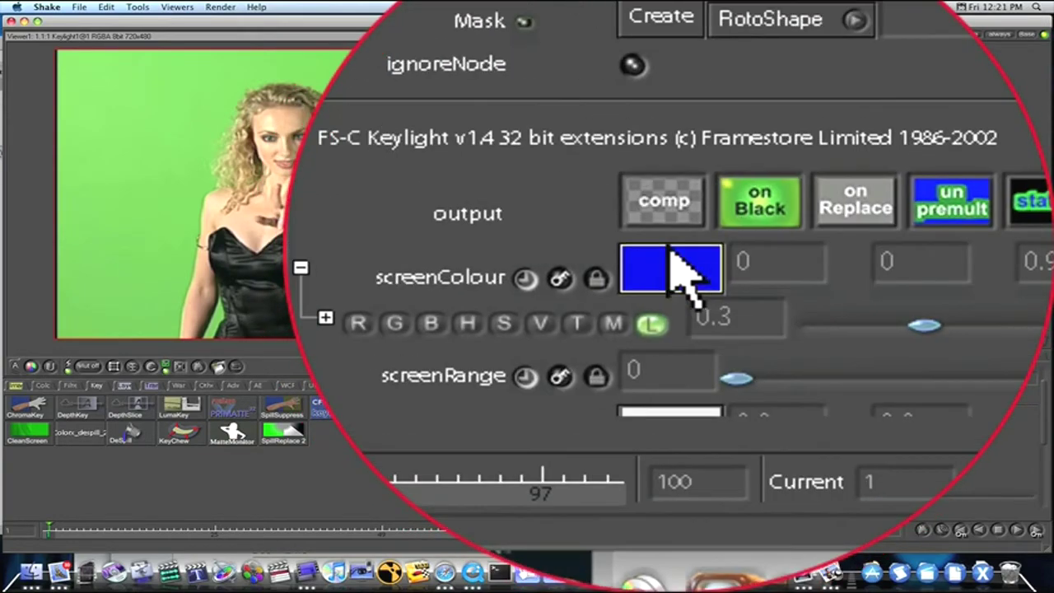
click(670, 261)
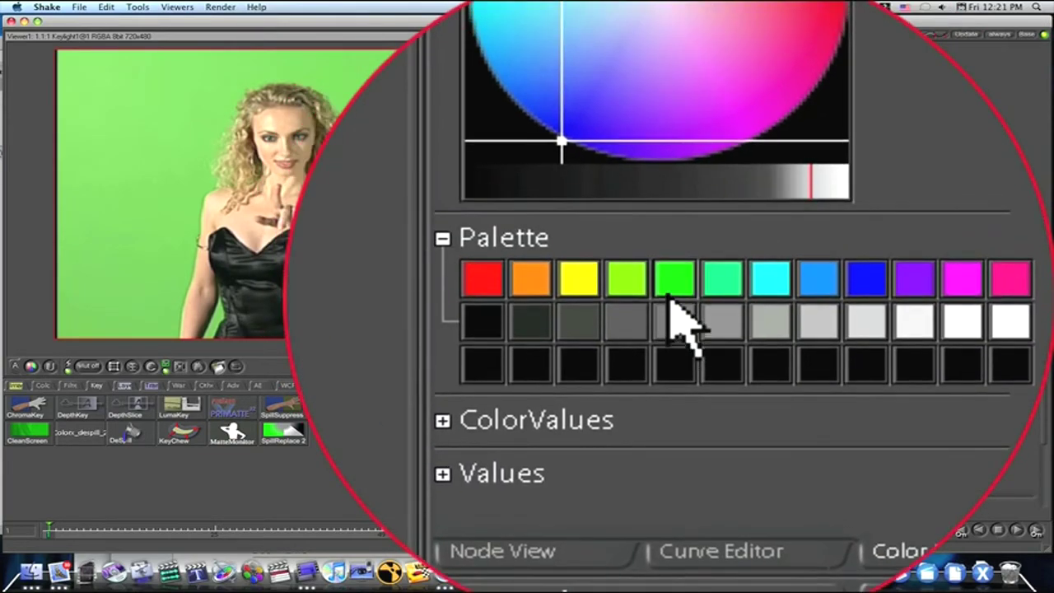
click(669, 295)
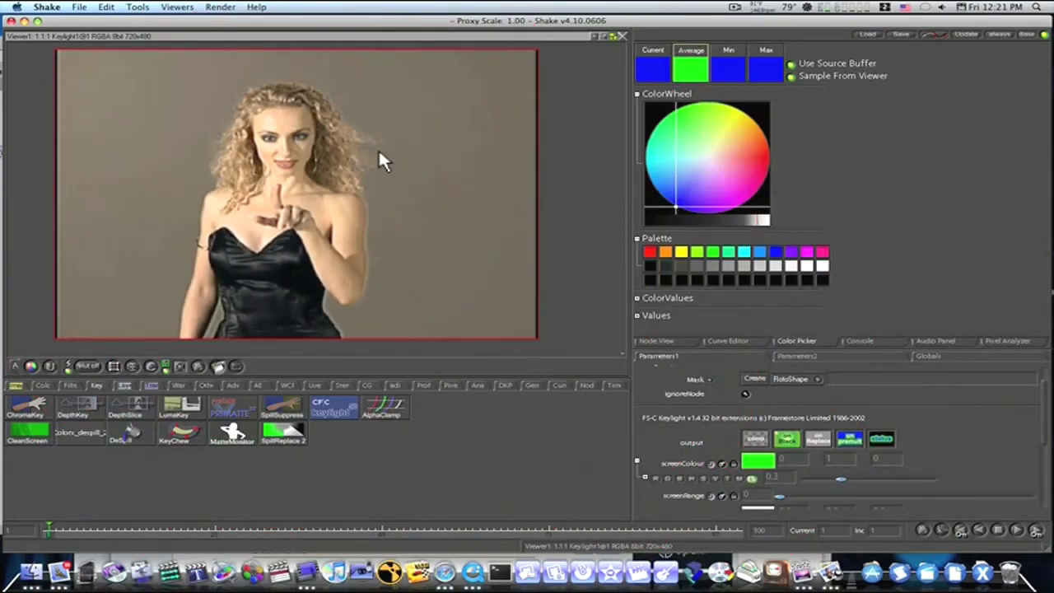
click(674, 339)
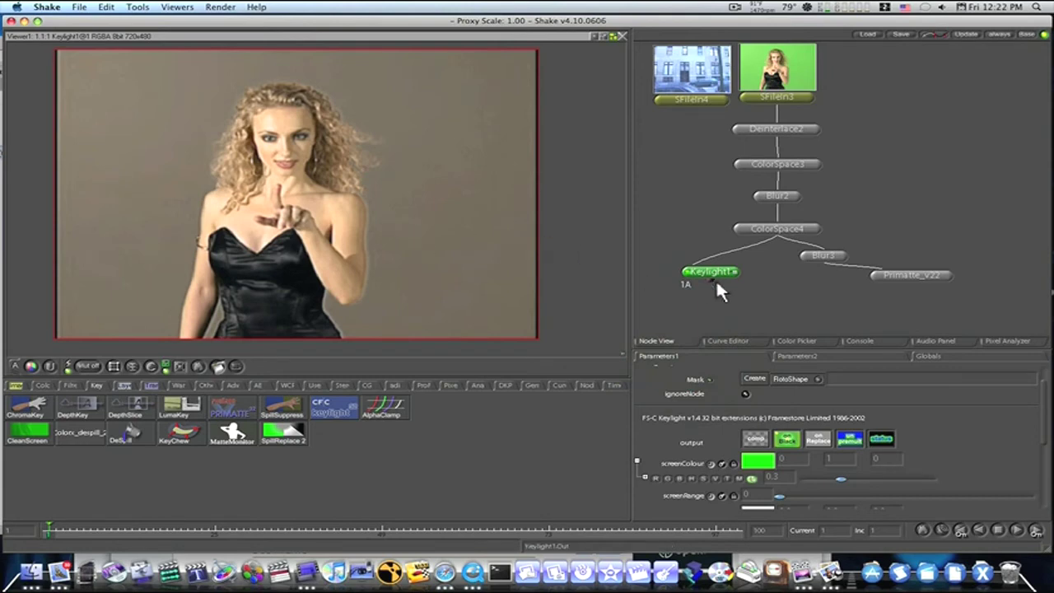
- Add a Mult node after Keylight1 and set its Color to yellow (1, 1, 0)
drag(713, 274, 735, 292)
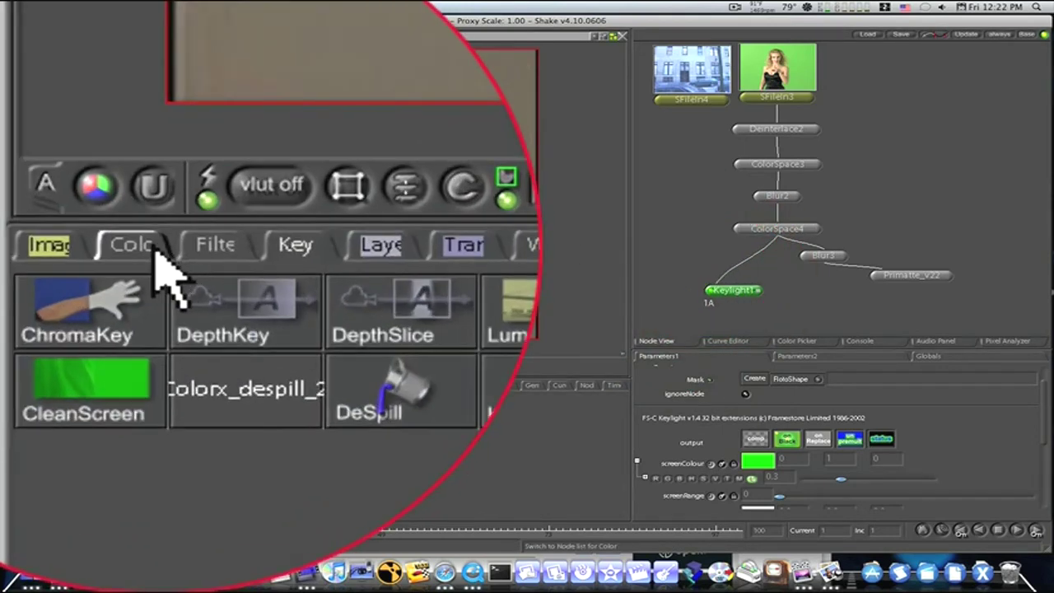
click(155, 249)
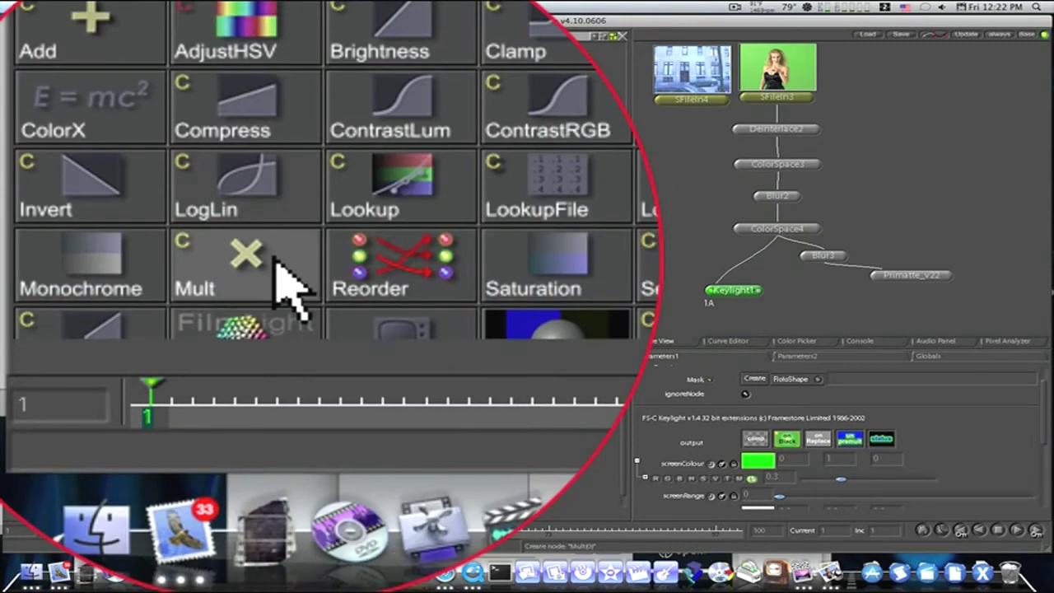
click(275, 259)
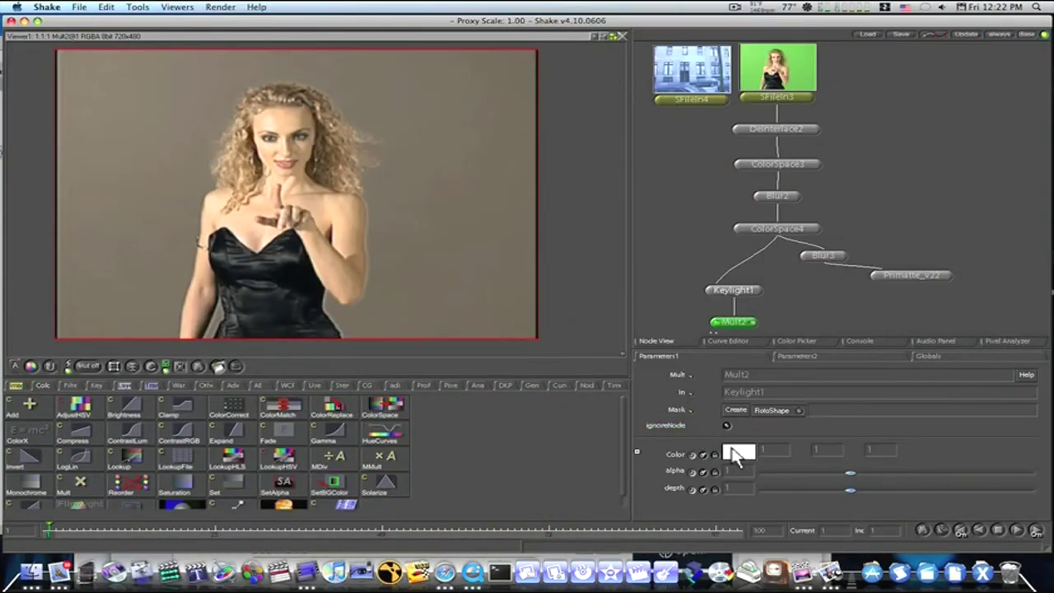
click(736, 453)
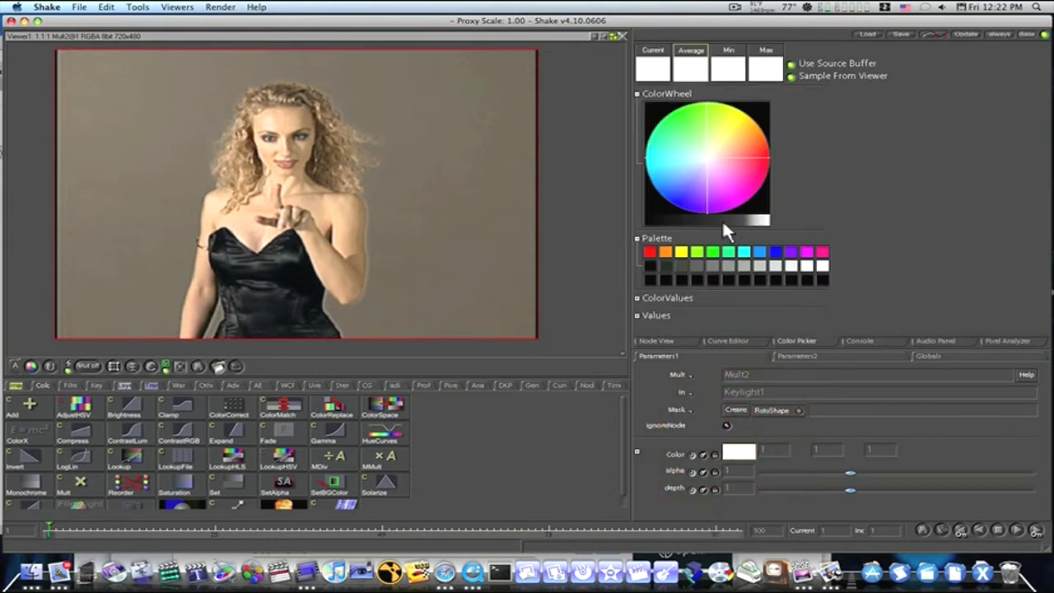
click(685, 256)
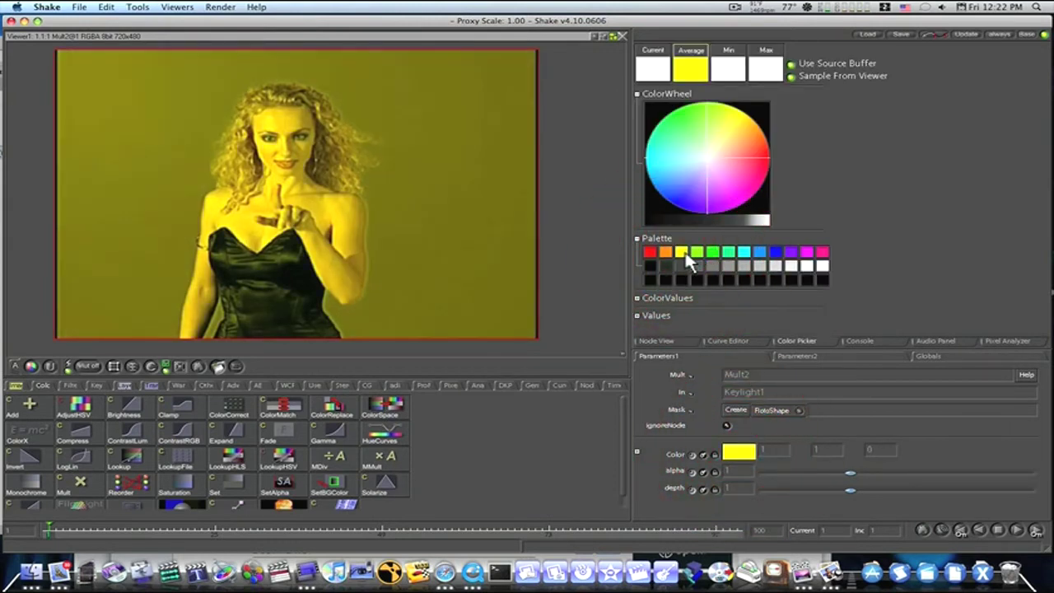
click(683, 340)
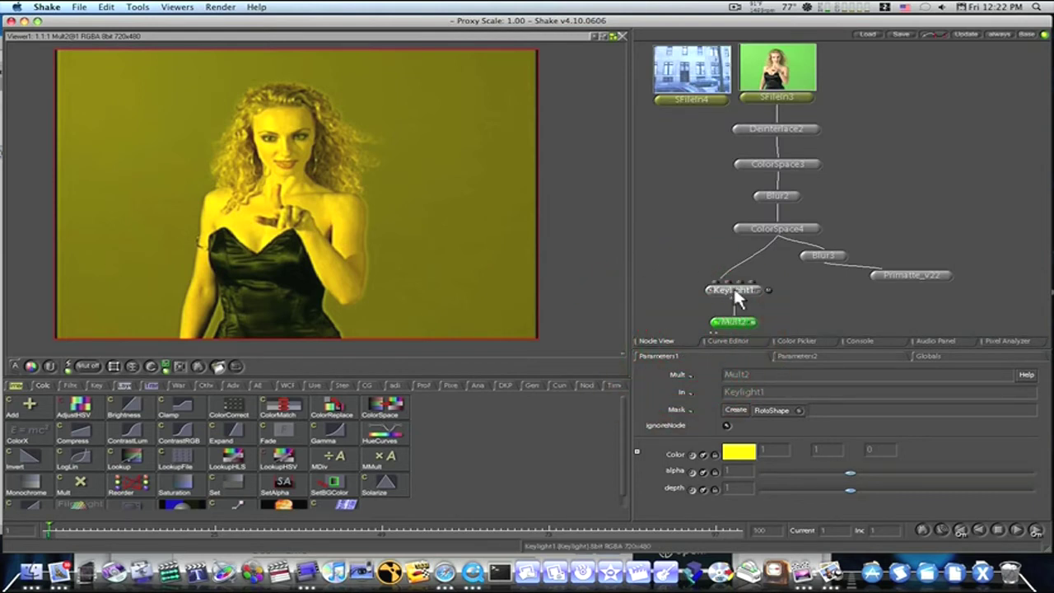
- Spread out Keylight1 and Mult2, and connect ColorSpace4's output as the mask of Mult2
drag(732, 282, 725, 256)
mouse_move(739, 321)
mouse_down()
mouse_move(736, 310)
mouse_move(753, 307)
mouse_up()
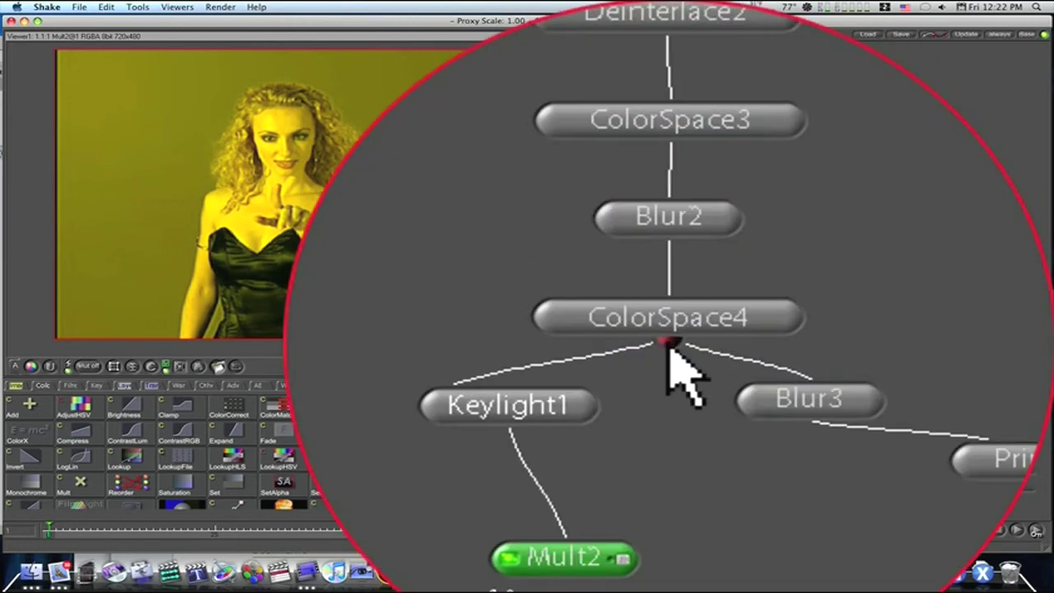
drag(667, 344, 651, 555)
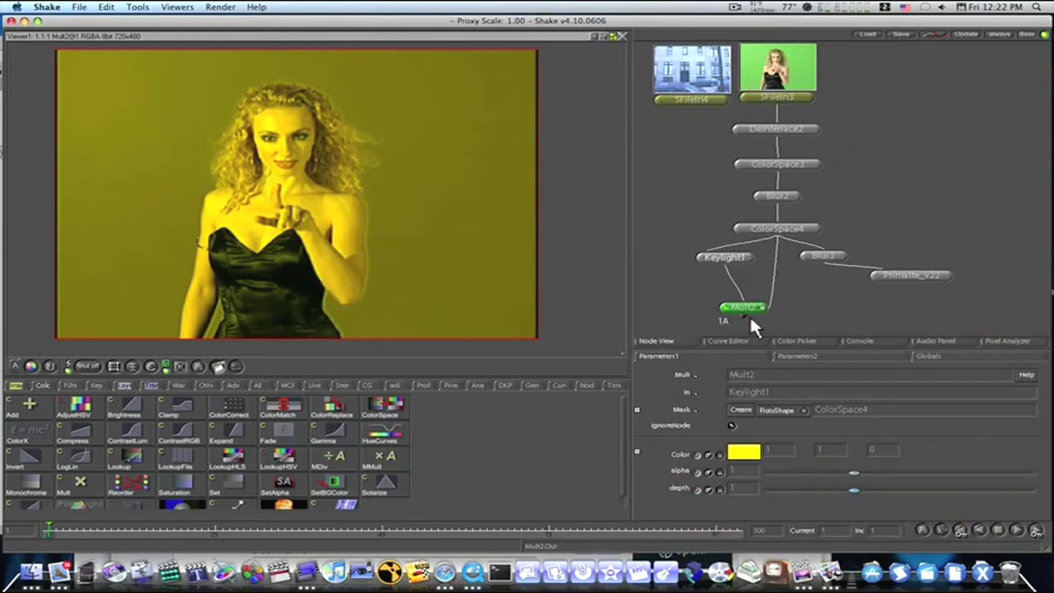
- Add a KeyMix node after Mult2, with Primatte_v22 connected as its Key and SFileIn4 as its Background
drag(781, 321, 783, 228)
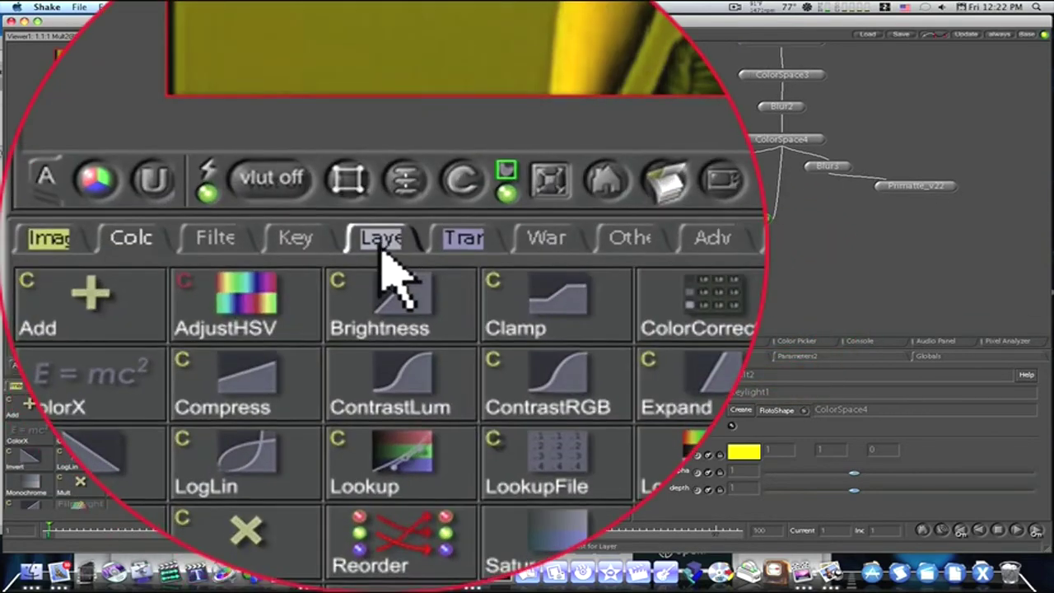
click(125, 386)
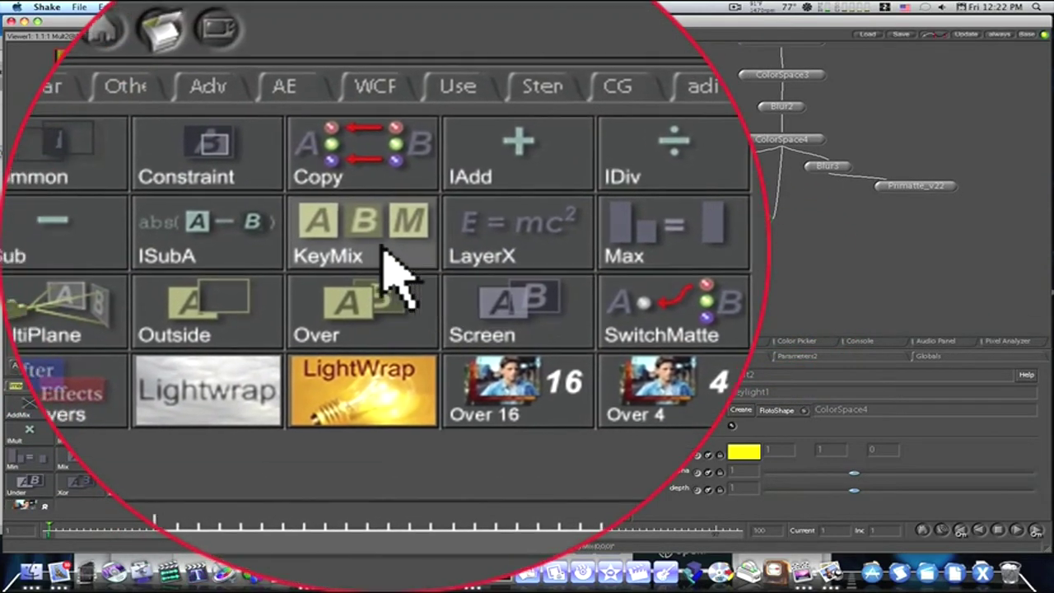
click(284, 432)
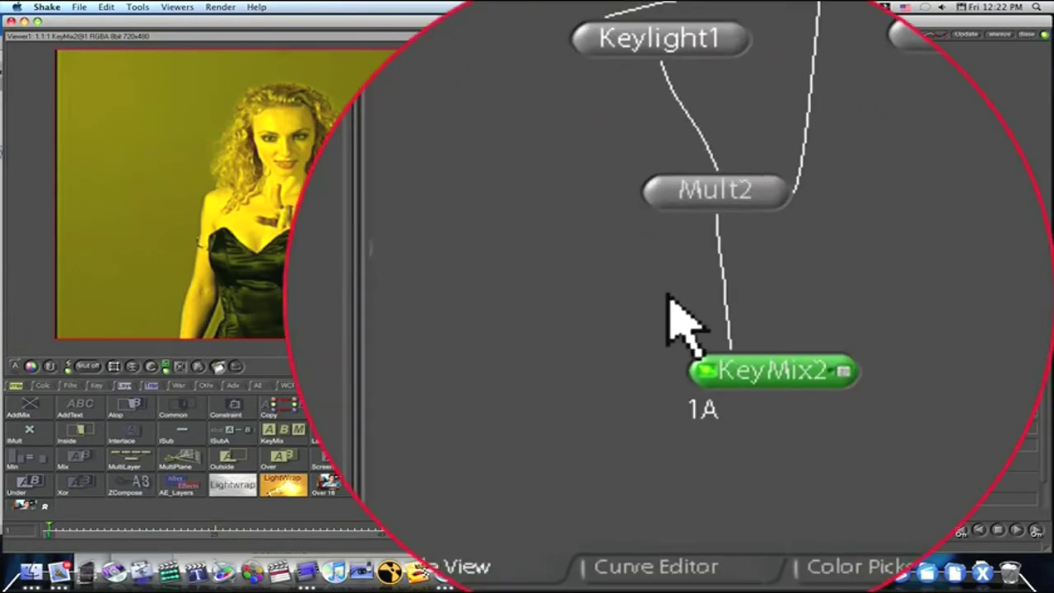
drag(747, 256, 756, 260)
drag(669, 298, 668, 298)
drag(671, 339, 668, 298)
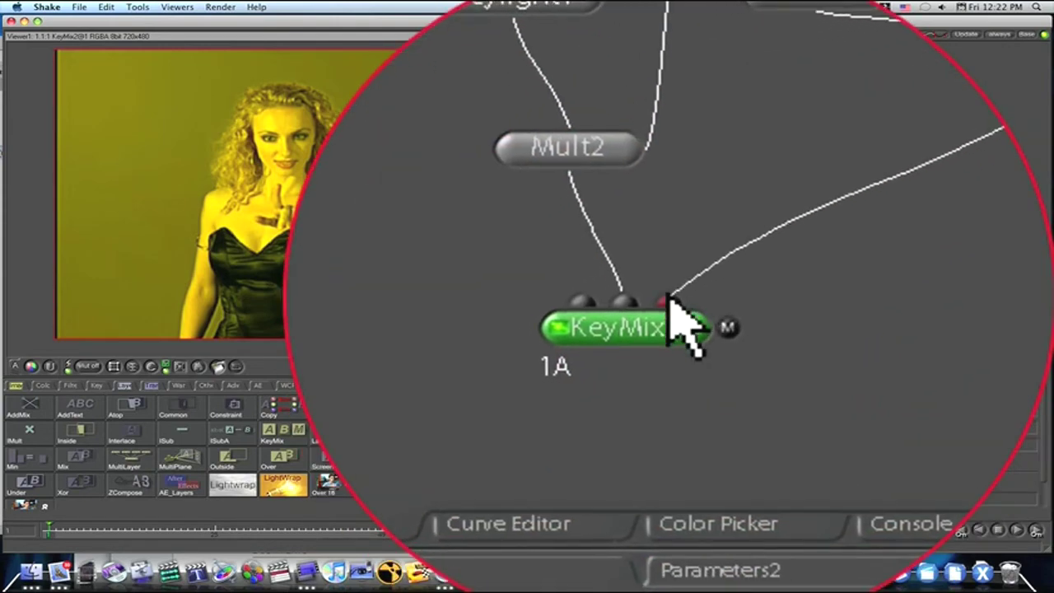
click(669, 296)
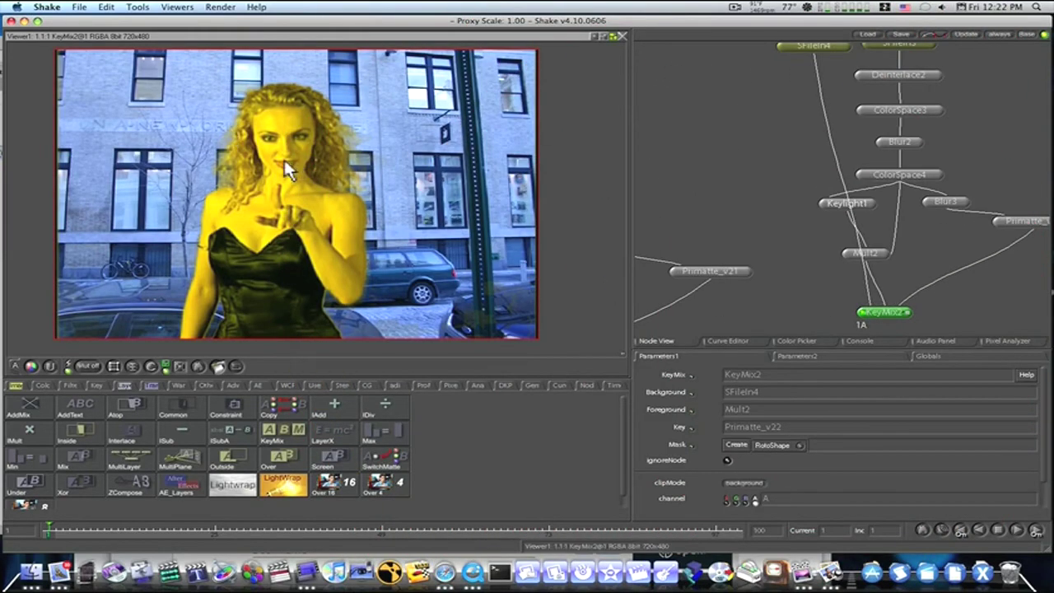
- Reposition Mult2 above KeyMix2 and set its Color to a pale blue of 0.8395, 0.9193, 0.9725
drag(863, 255, 897, 242)
click(908, 242)
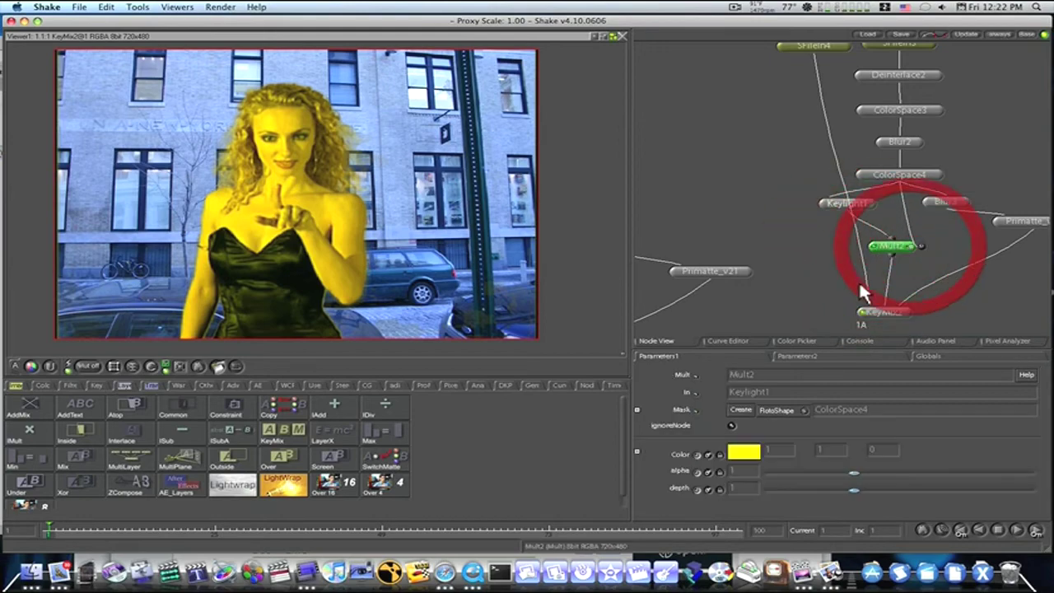
click(668, 247)
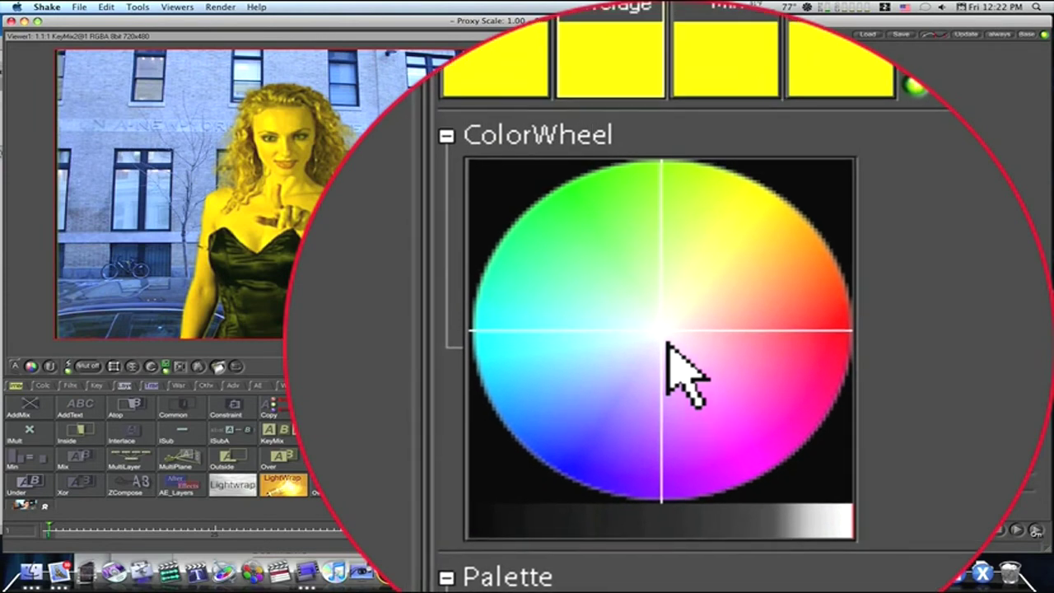
click(704, 167)
mouse_move(704, 167)
mouse_down()
mouse_move(675, 166)
mouse_move(702, 167)
mouse_move(714, 149)
mouse_move(716, 178)
mouse_move(703, 158)
mouse_up()
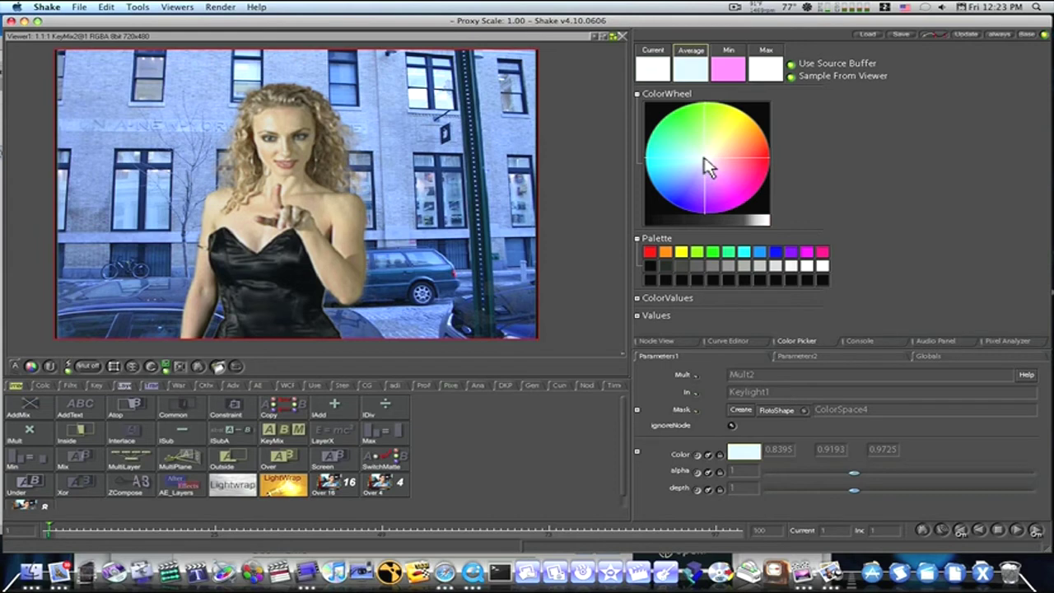
- Tidy the node tree by moving SFileIn4 away from the main chain and shifting ColorSpace3, Blur2, ColorSpace4 and Deinterlace2 upward
click(657, 340)
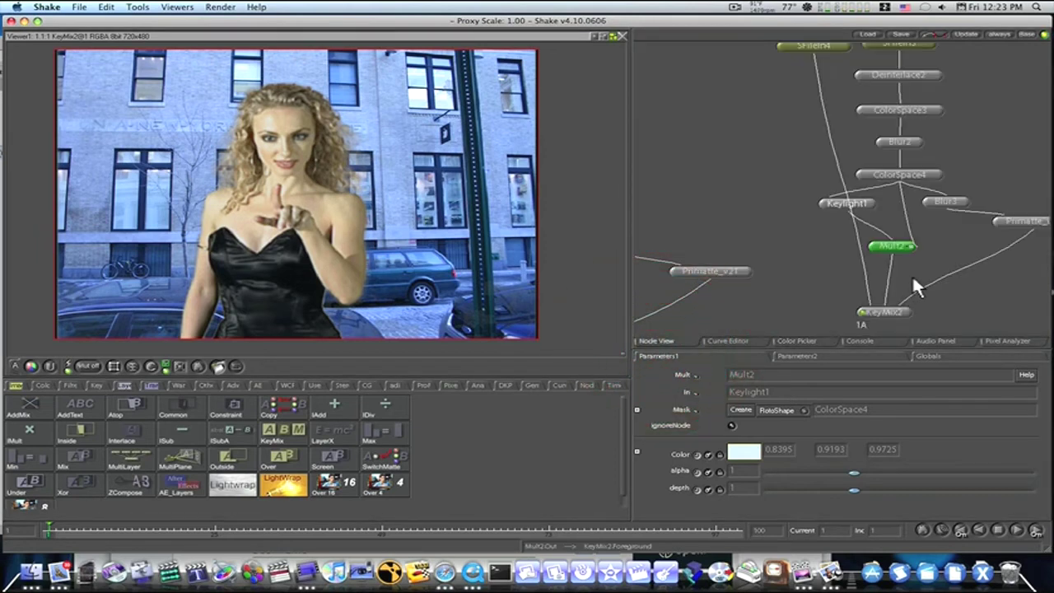
drag(805, 44, 757, 121)
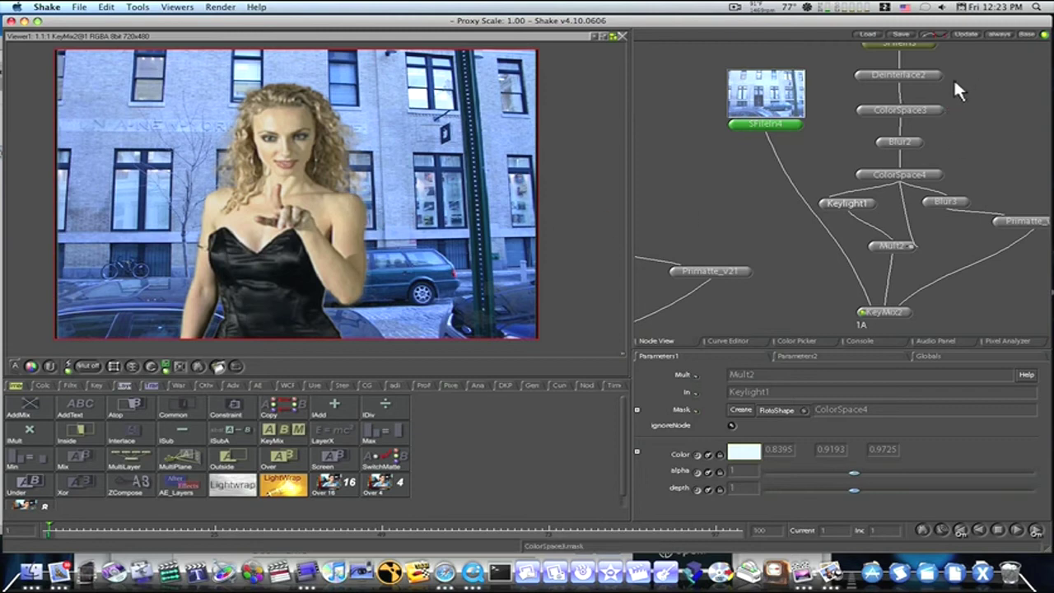
drag(971, 102, 912, 160)
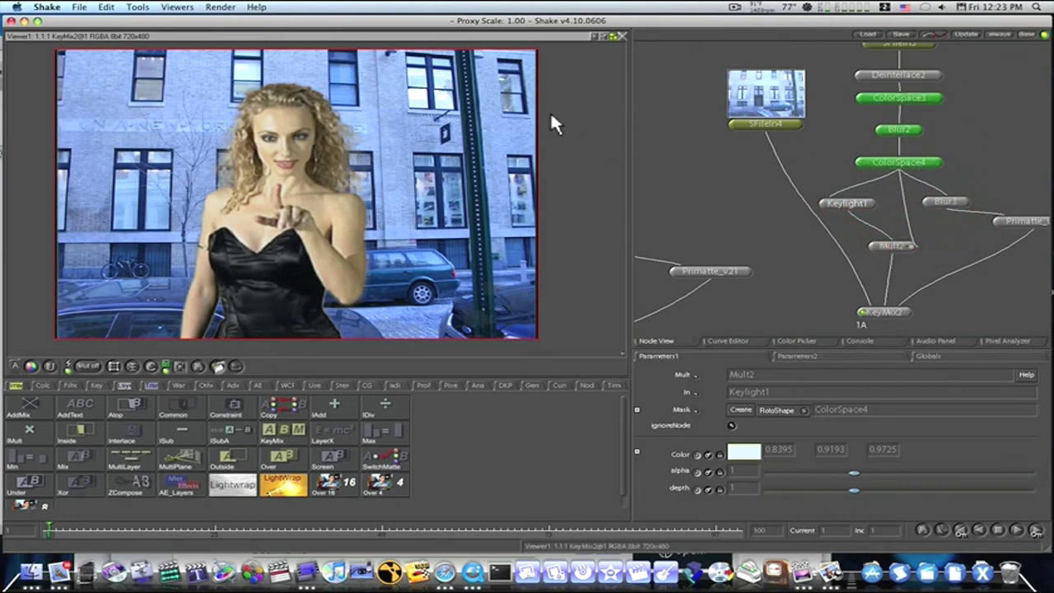
scroll(373, 247, up, 5)
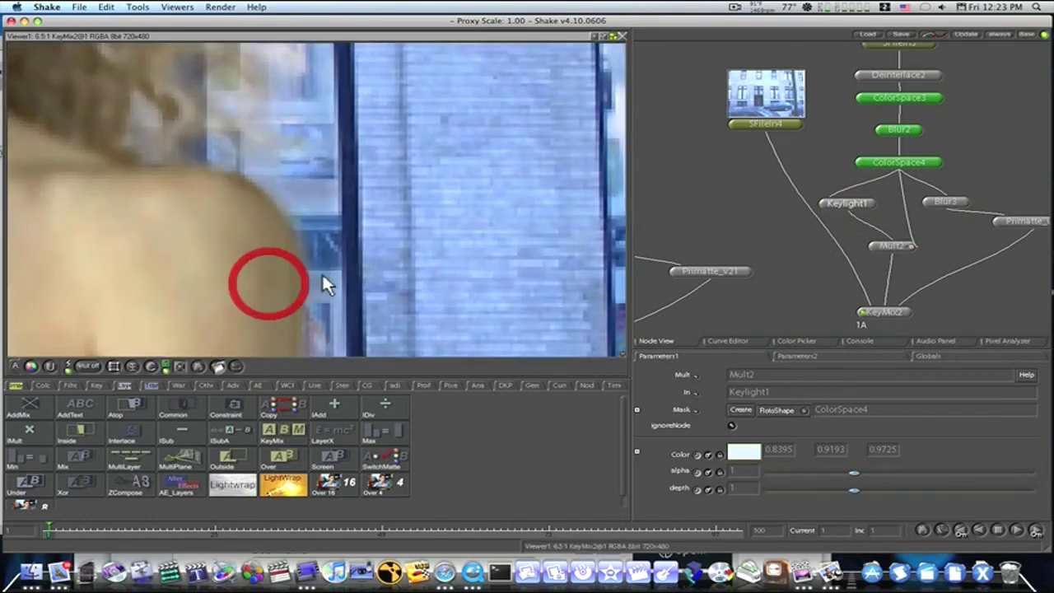
scroll(299, 282, up, 2)
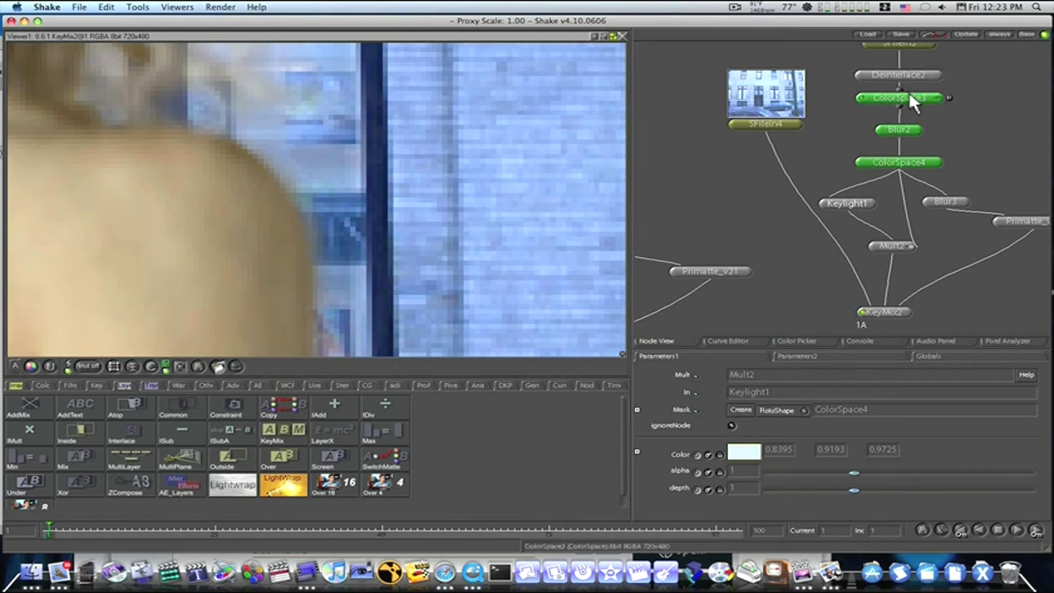
drag(917, 70, 916, 55)
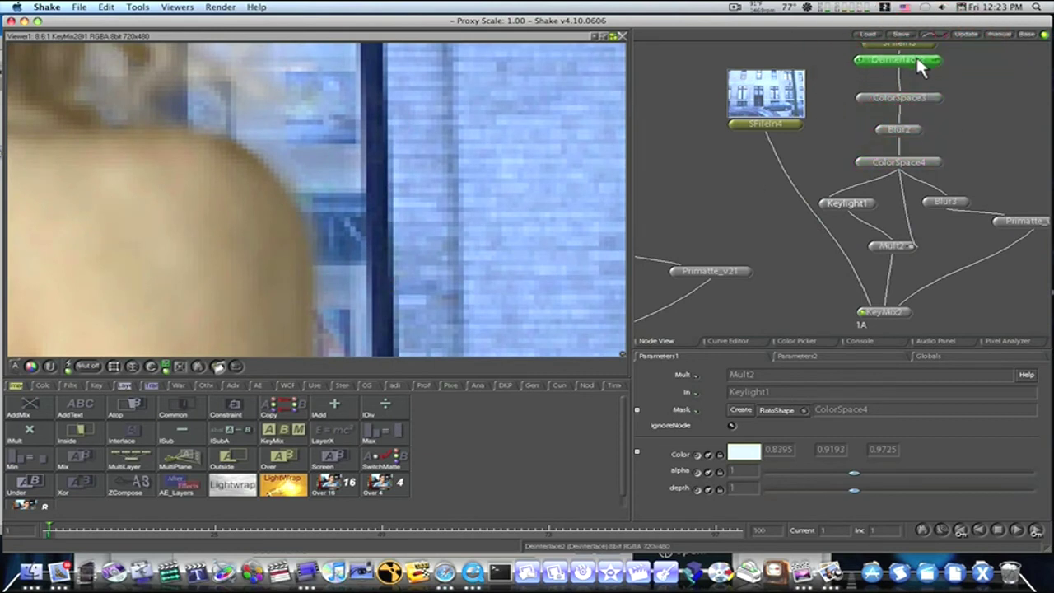
- Disable and re-enable ColorSpace3, Blur2 and ColorSpace4 together to compare the woman's shoulder edge, and fit the whole composite in the viewer
drag(972, 86, 901, 165)
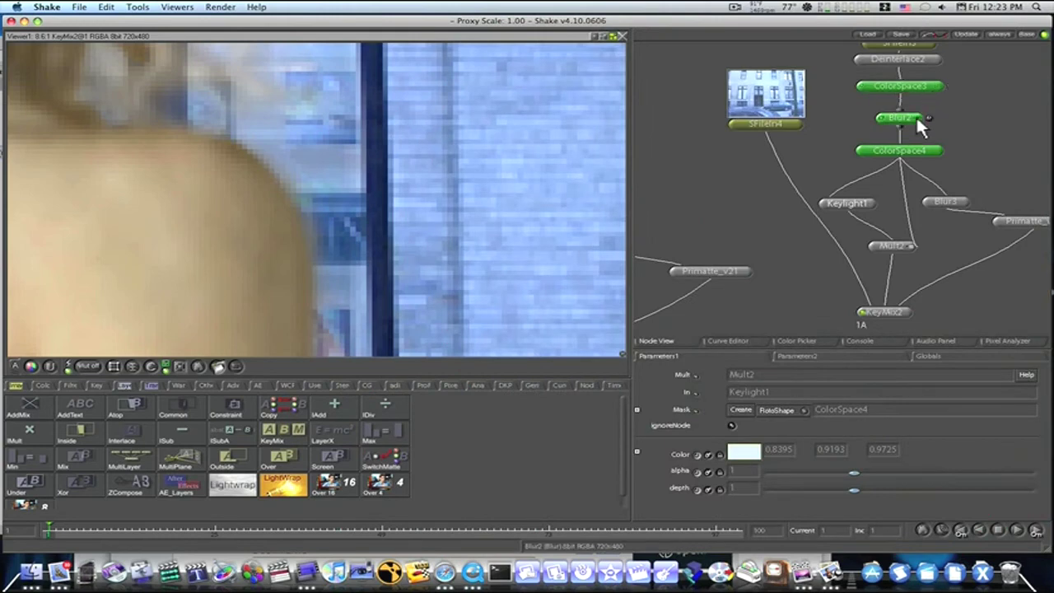
key(i)
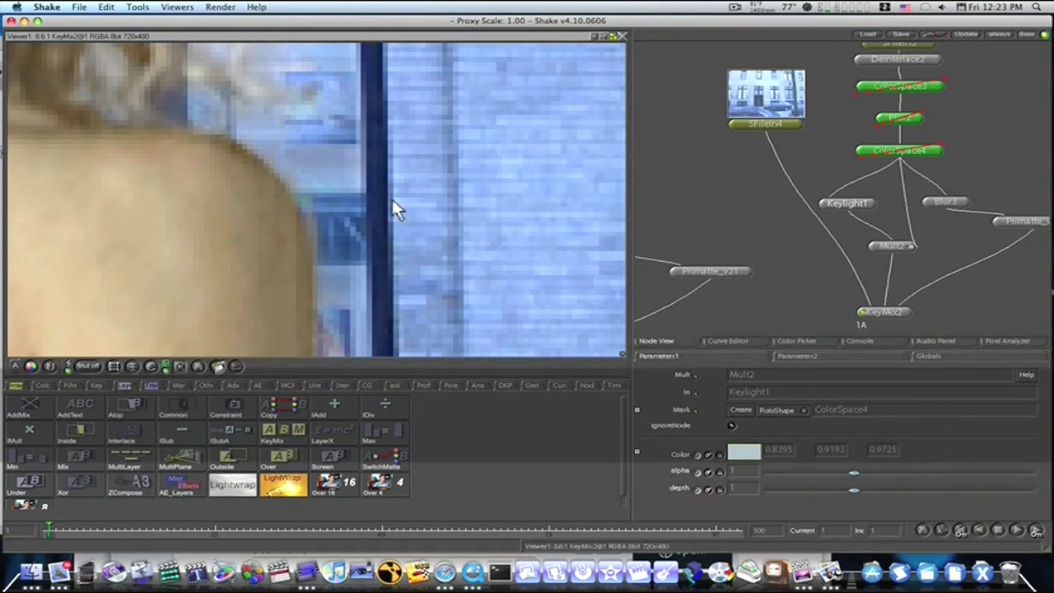
key(i)
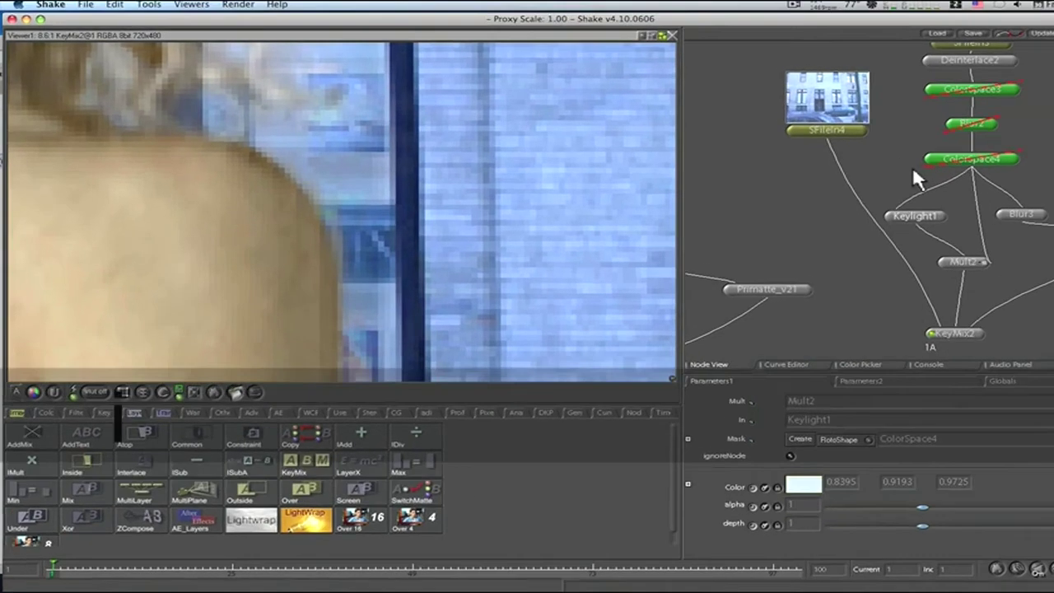
key(i)
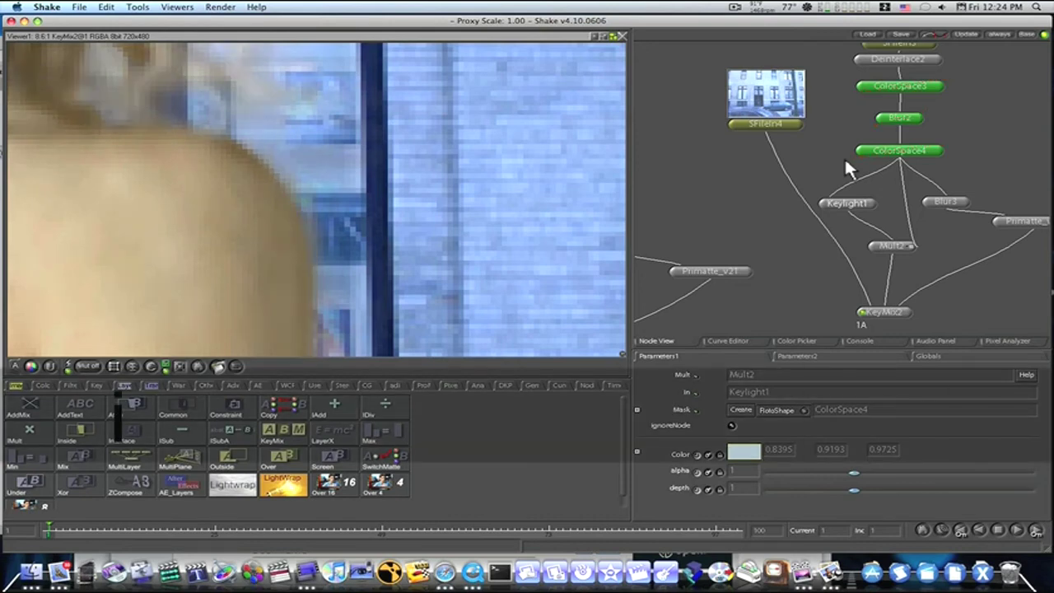
drag(845, 156, 770, 170)
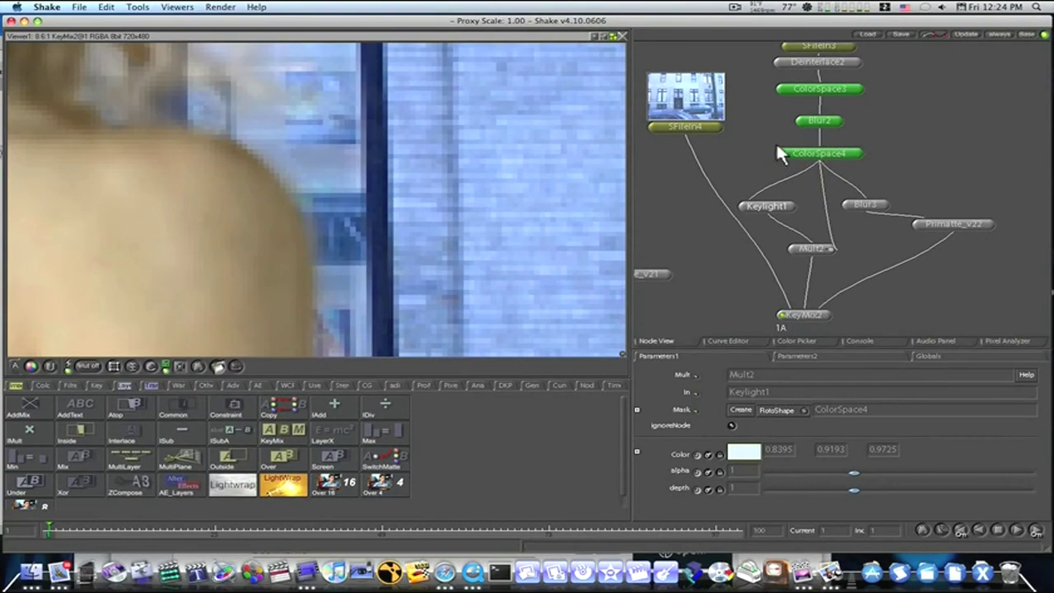
key(f)
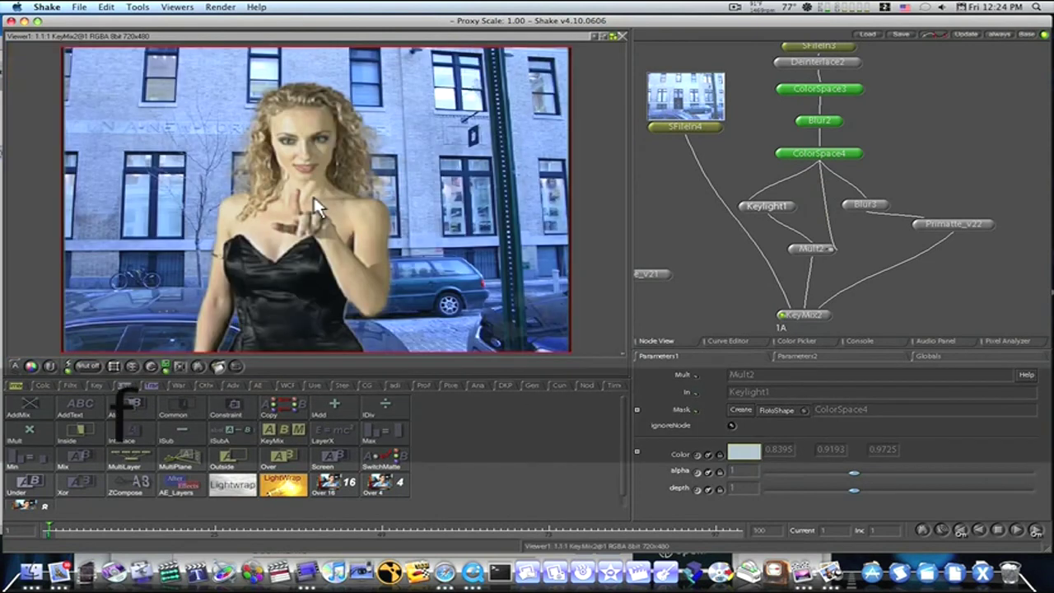